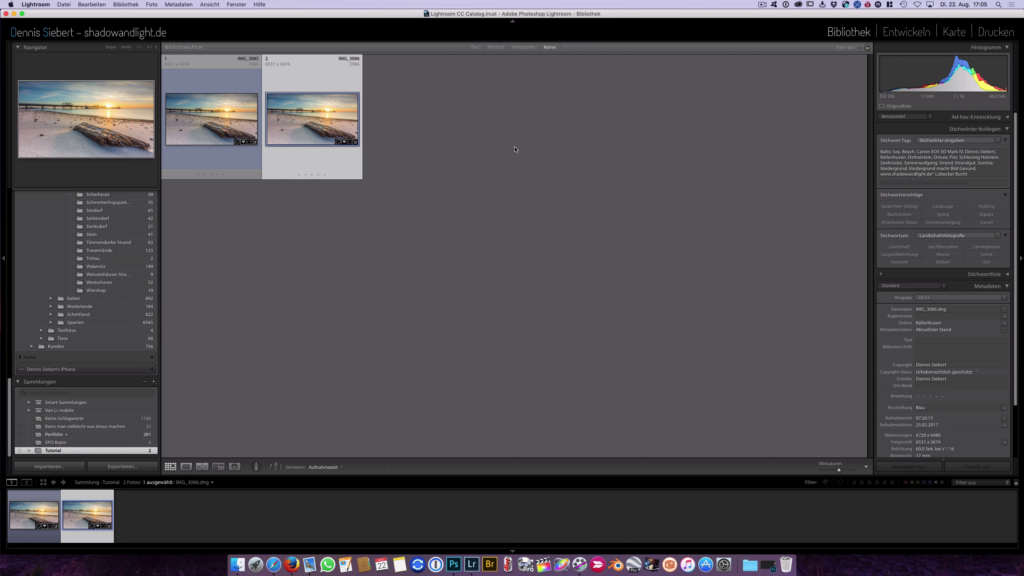
Preview the selected photo full screen, zooming in on the pier to check detail.
key("f")
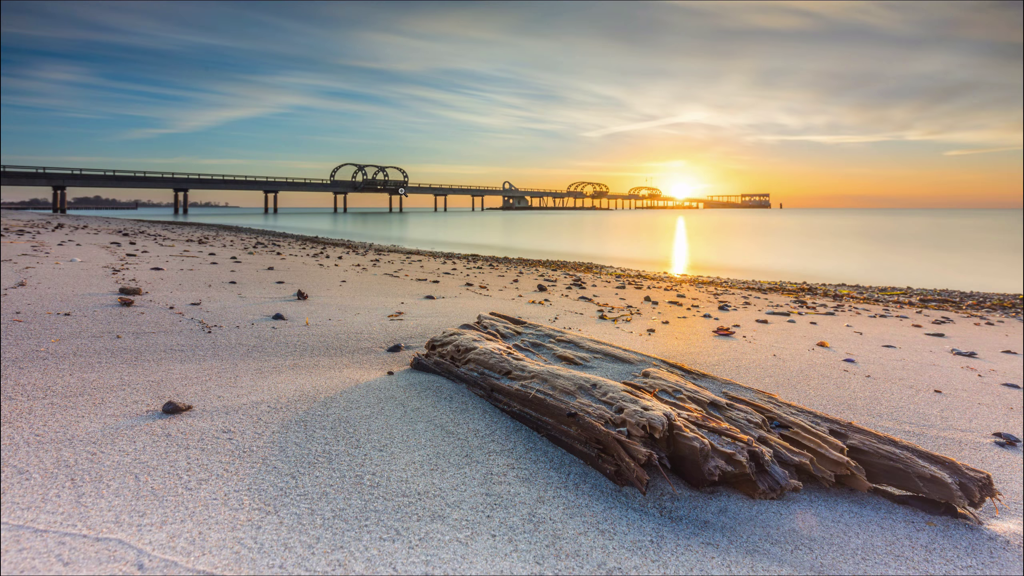
left_click(390, 184)
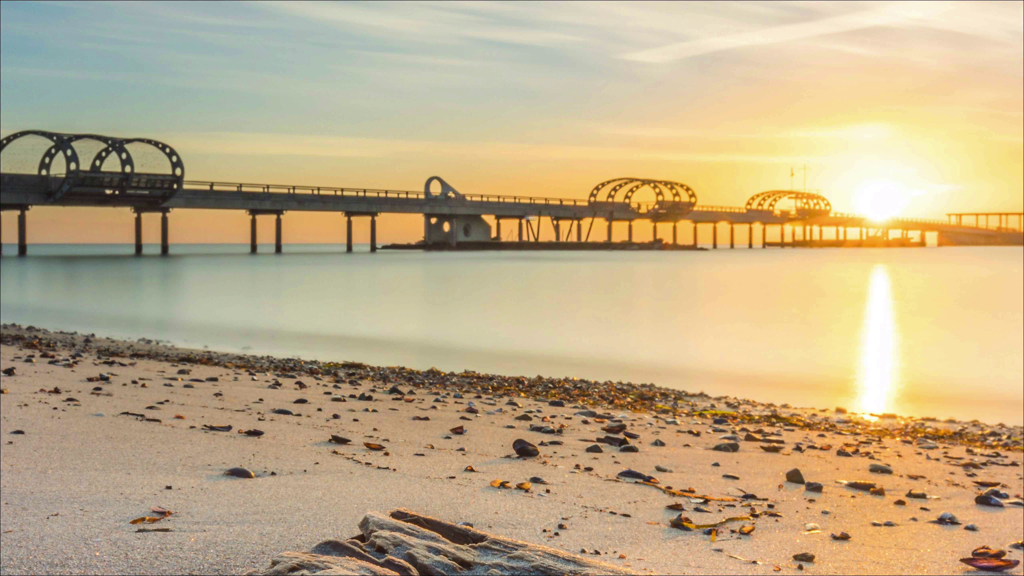
left_click(451, 224)
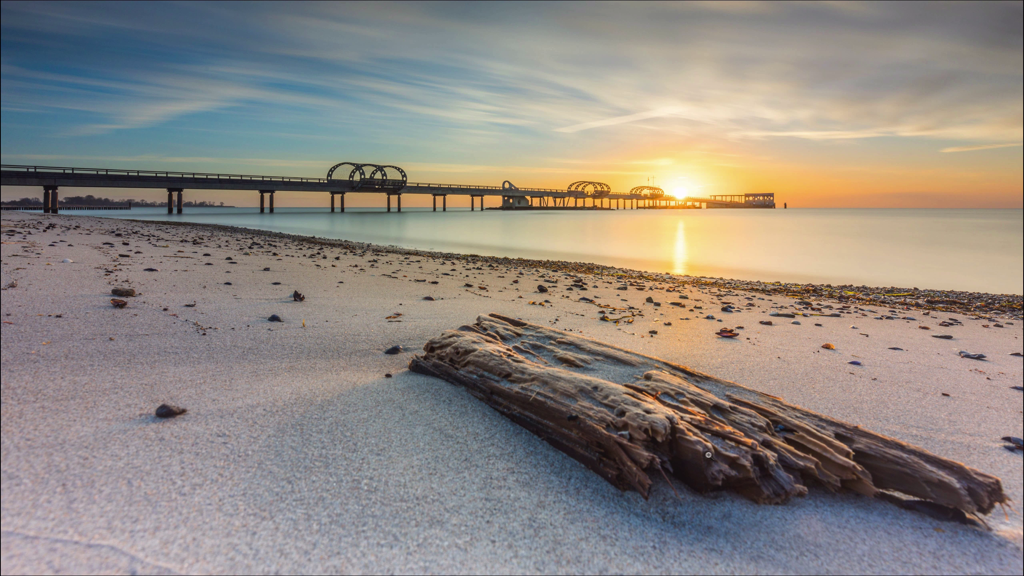
left_click(384, 182)
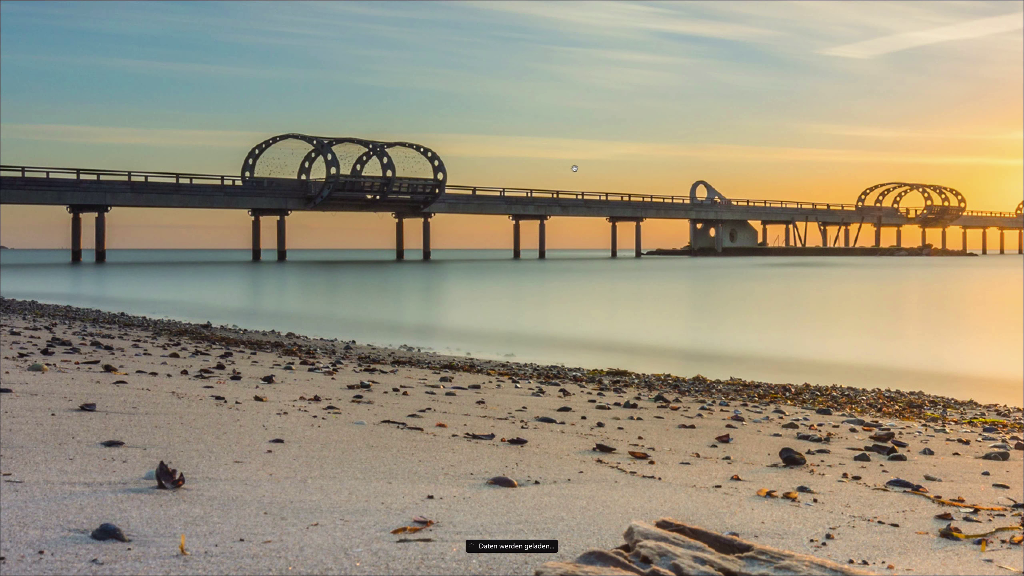
left_click(523, 186)
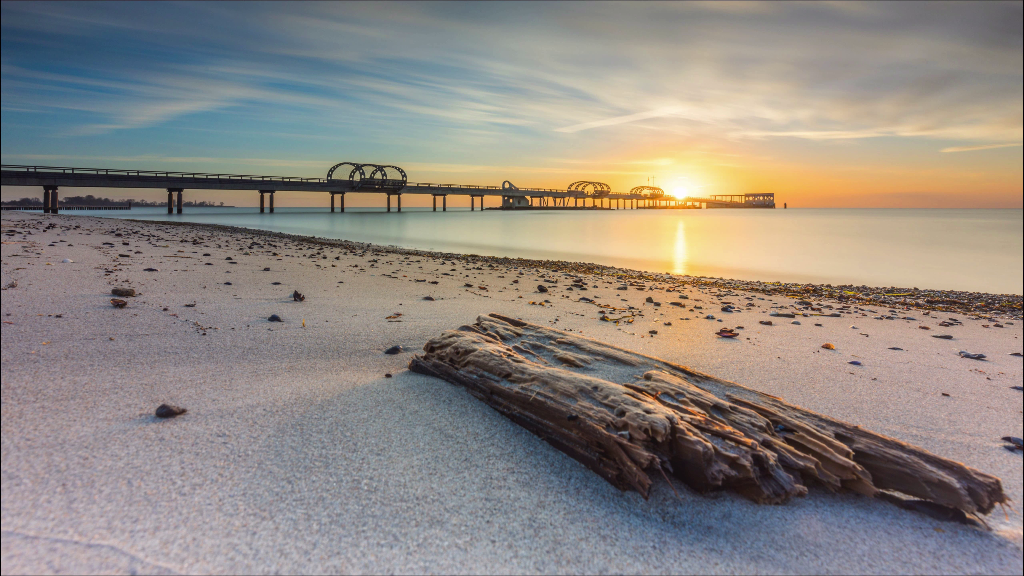
key("Escape")
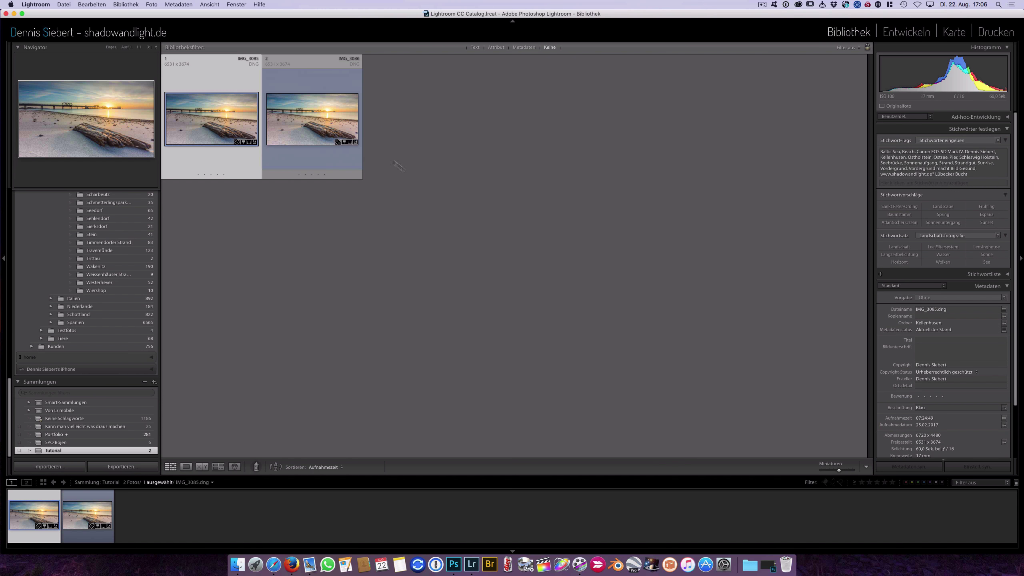
Select both sunset exposures and open them in Photoshop as layers.
left_click(301, 130, "shift")
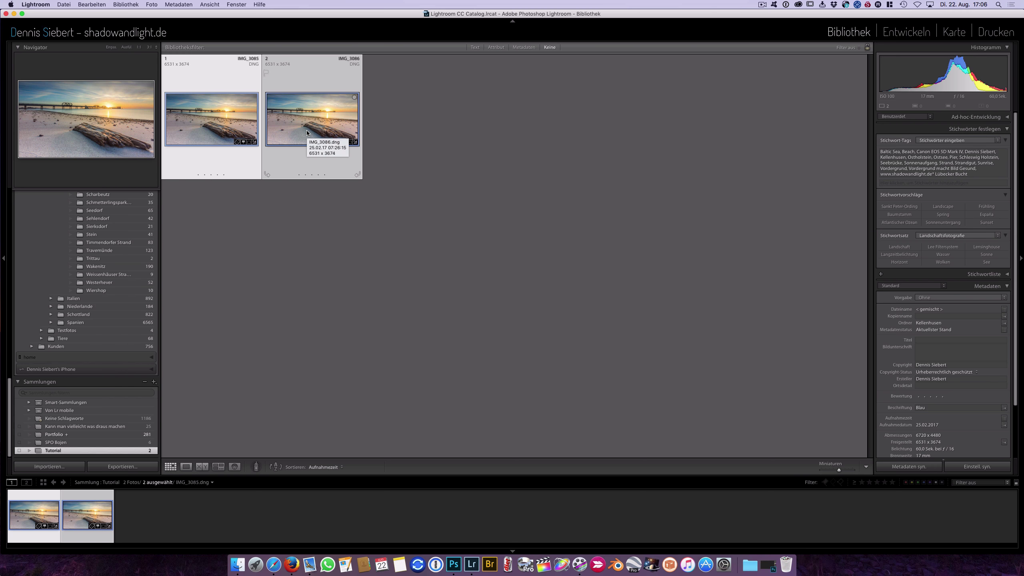
right_click(307, 131)
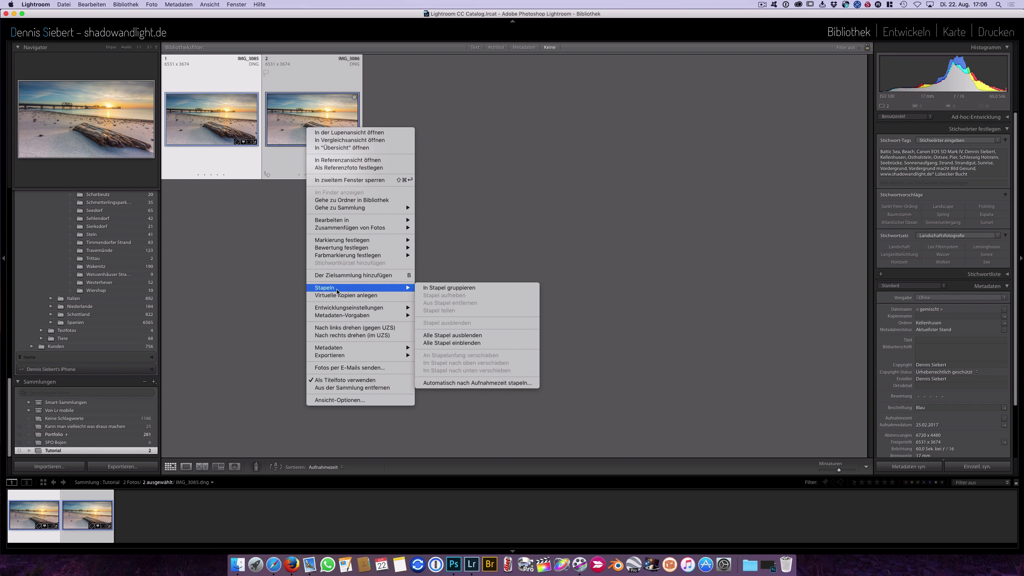
mouse_move(360, 219)
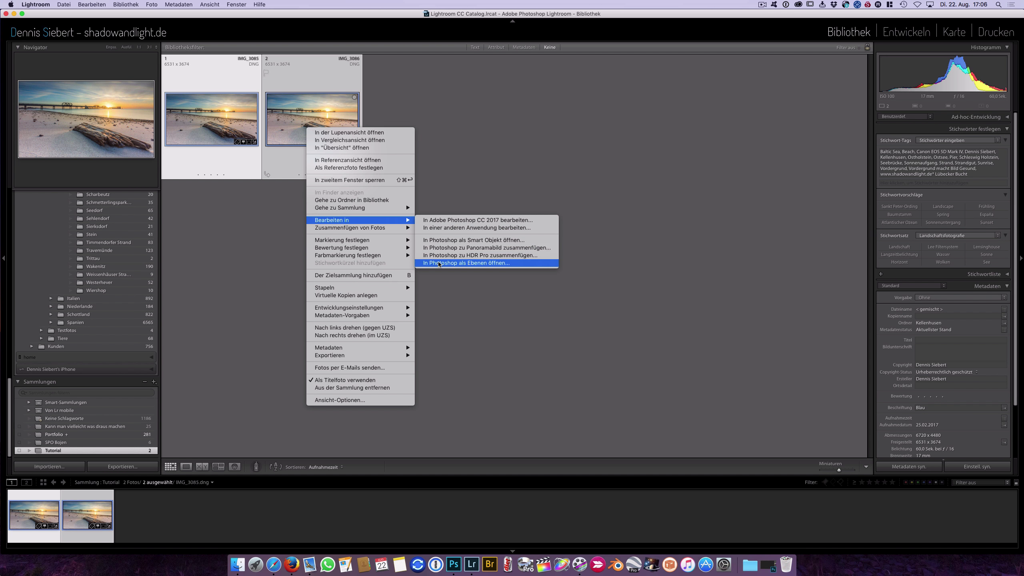
left_click(438, 264)
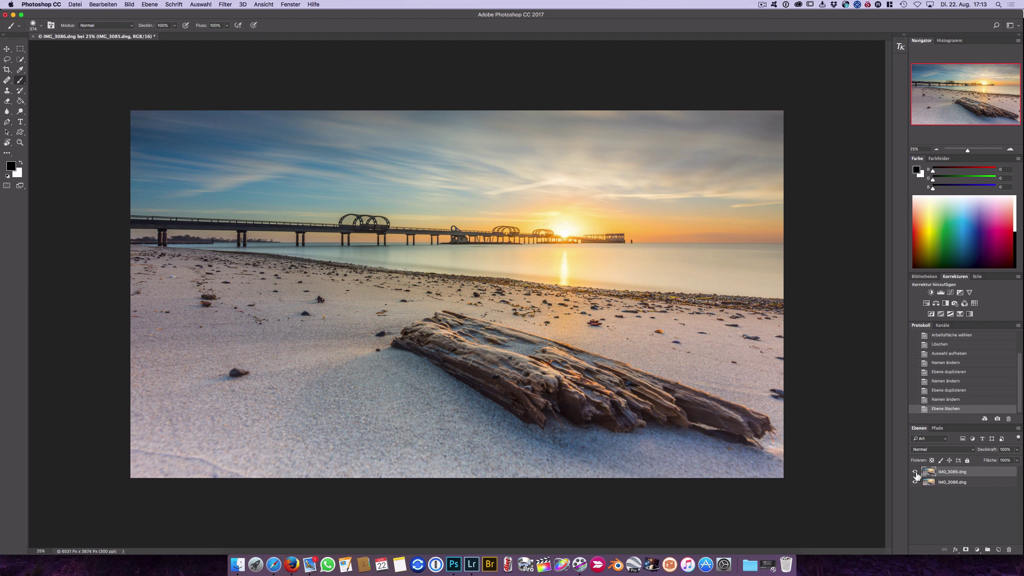
Toggle the top exposure's visibility to compare, then select both IMG_3085 and IMG_3086 layers.
left_click(915, 472)
left_click(915, 472)
left_click(915, 471)
left_click(915, 471)
left_click(931, 485, "shift")
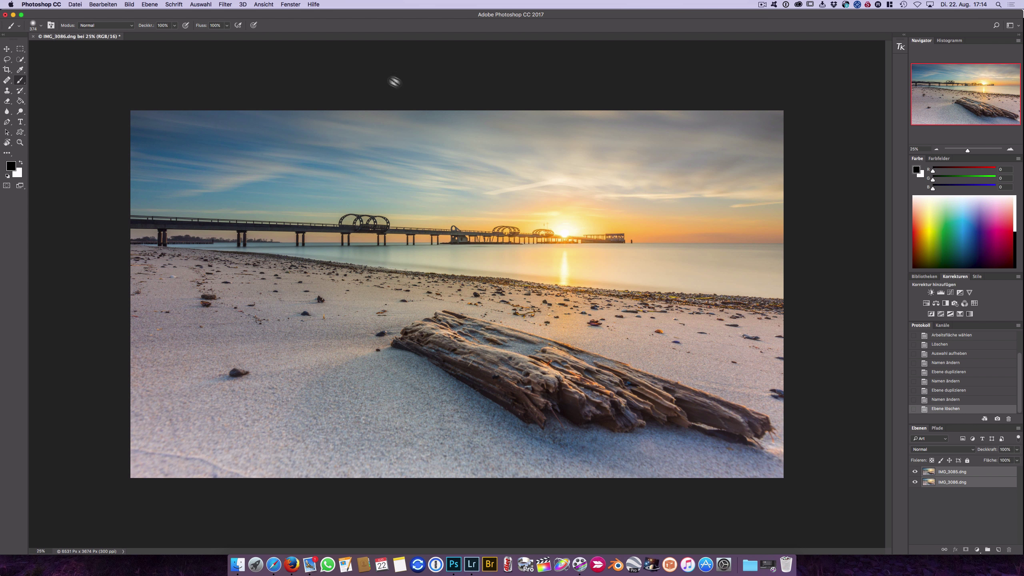
Run Auto-Blend Layers on the selected exposures using Stack Images.
left_click(100, 5)
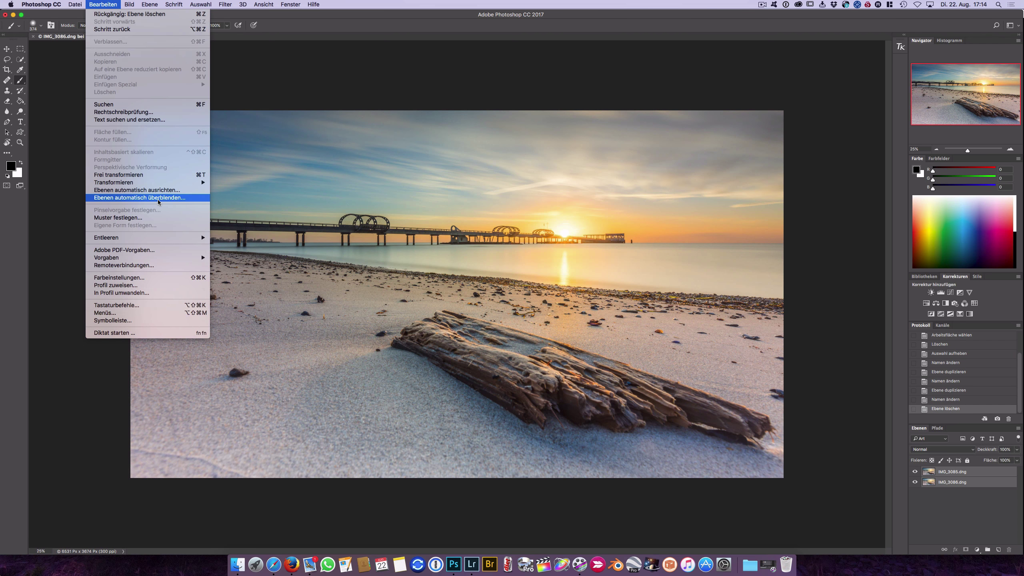
left_click(159, 198)
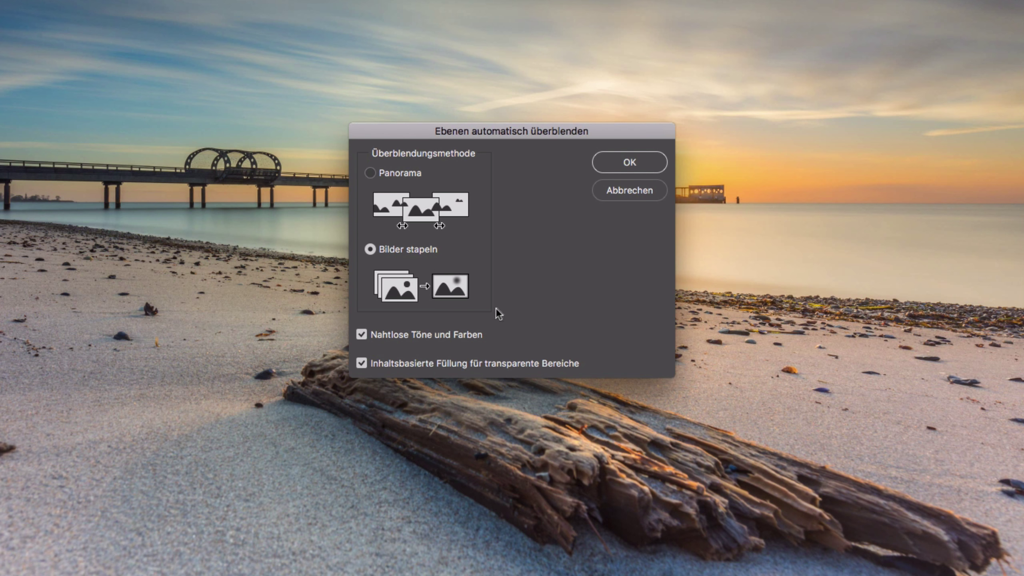
left_click(624, 163)
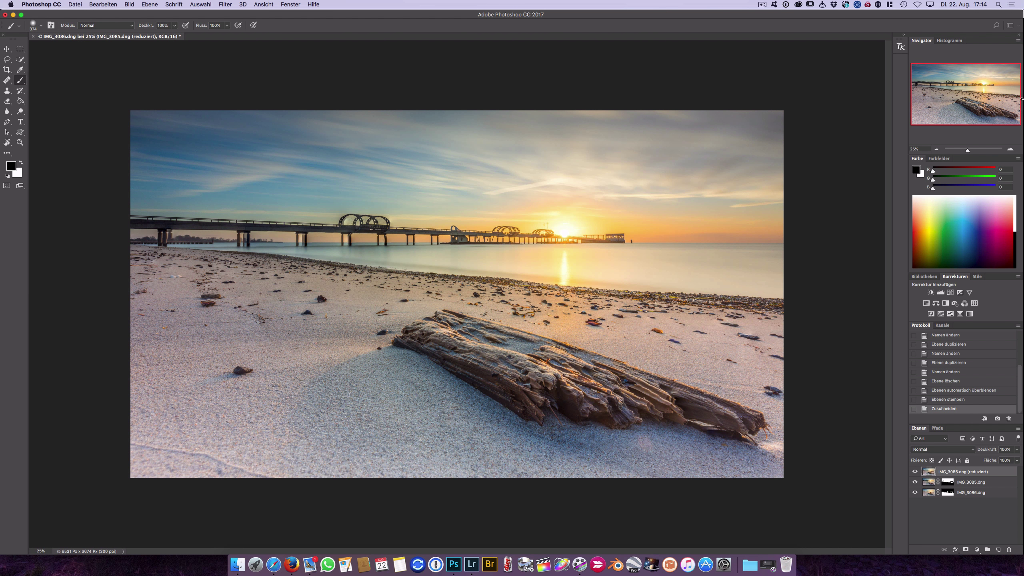
left_click(1009, 150)
left_click(1009, 150)
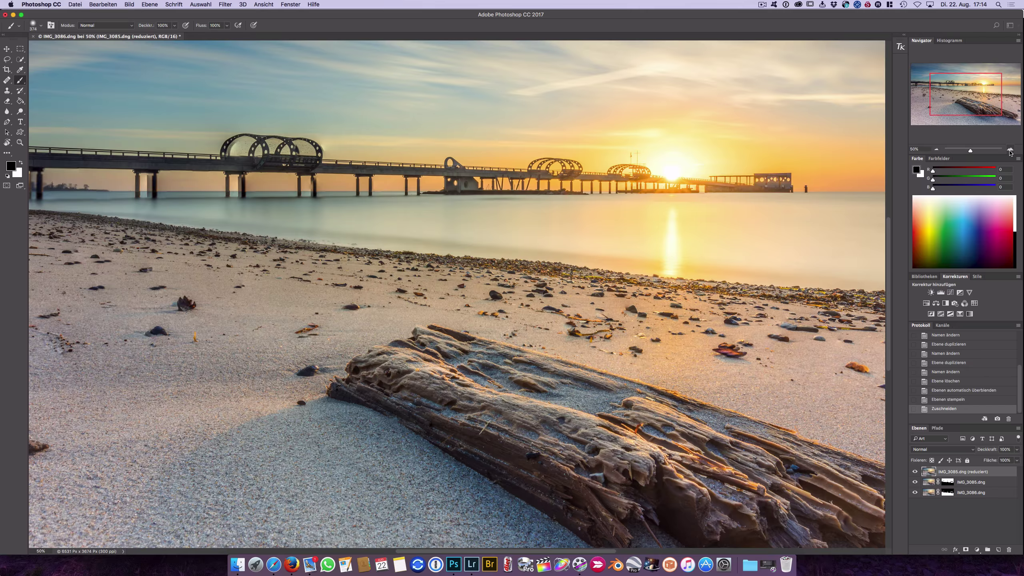
left_click(1009, 150)
mouse_move(960, 97)
left_mouse_down()
mouse_move(987, 112)
mouse_move(973, 90)
mouse_move(930, 88)
left_mouse_up()
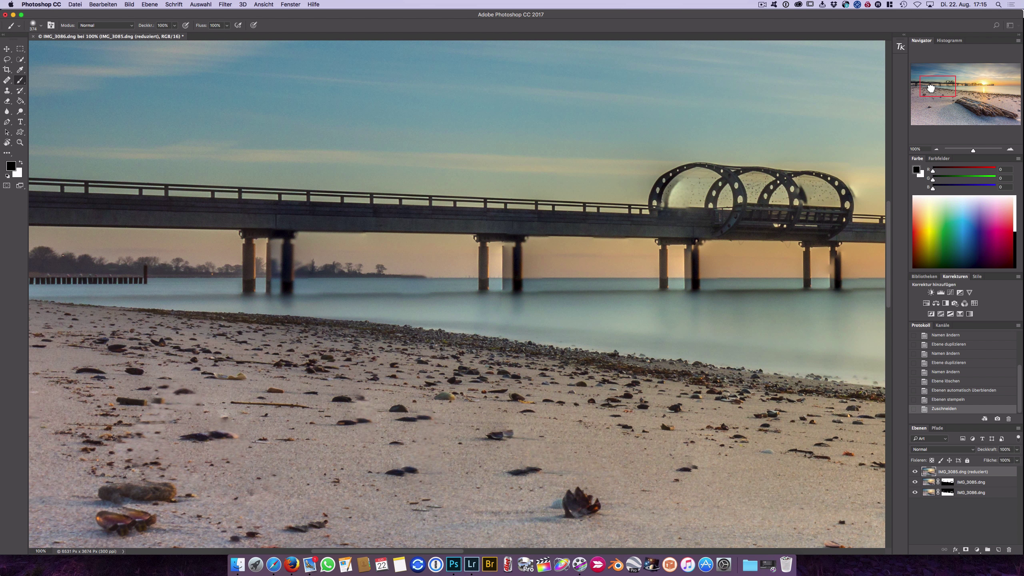
left_click_drag(931, 88, 916, 94)
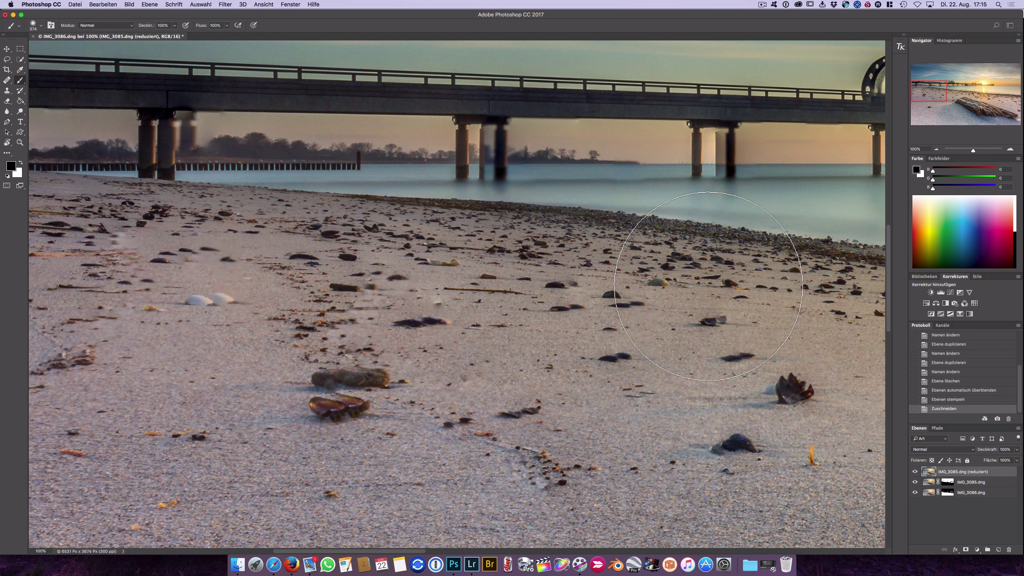
left_click(936, 149)
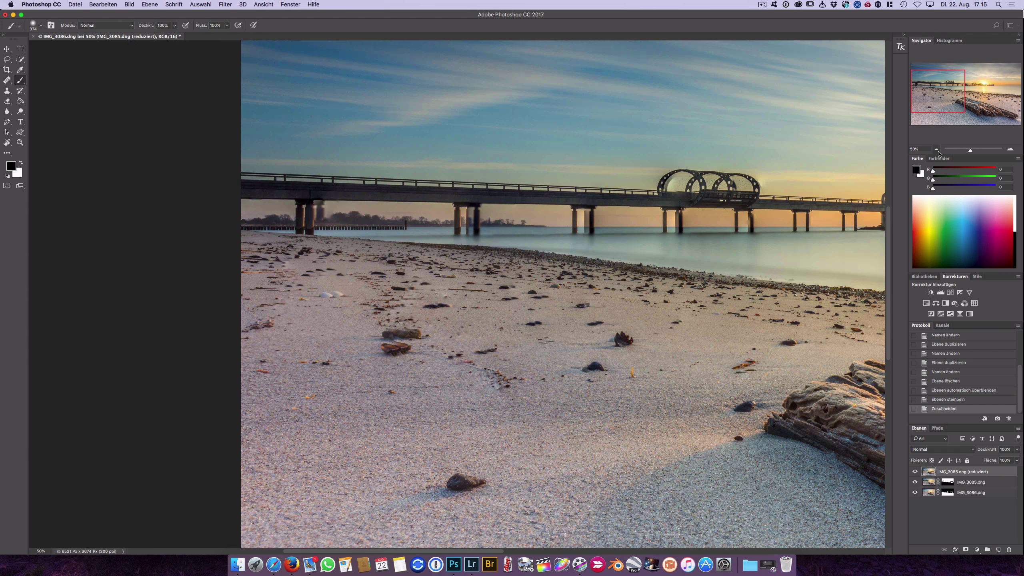
left_click(936, 149)
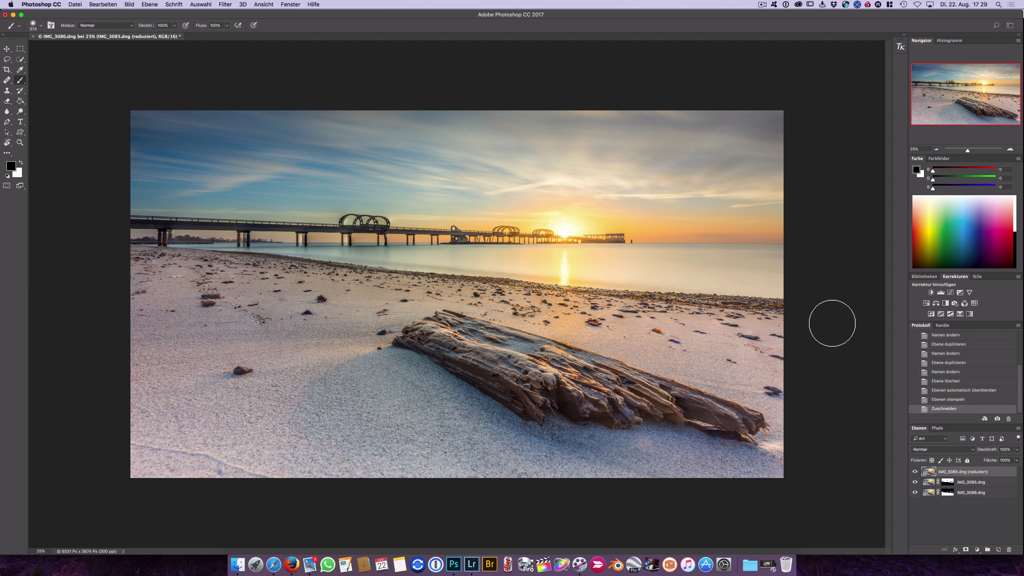
Revert to the 'Ebene löschen' history state and auto-align both layers with Auto projection.
left_click(941, 382)
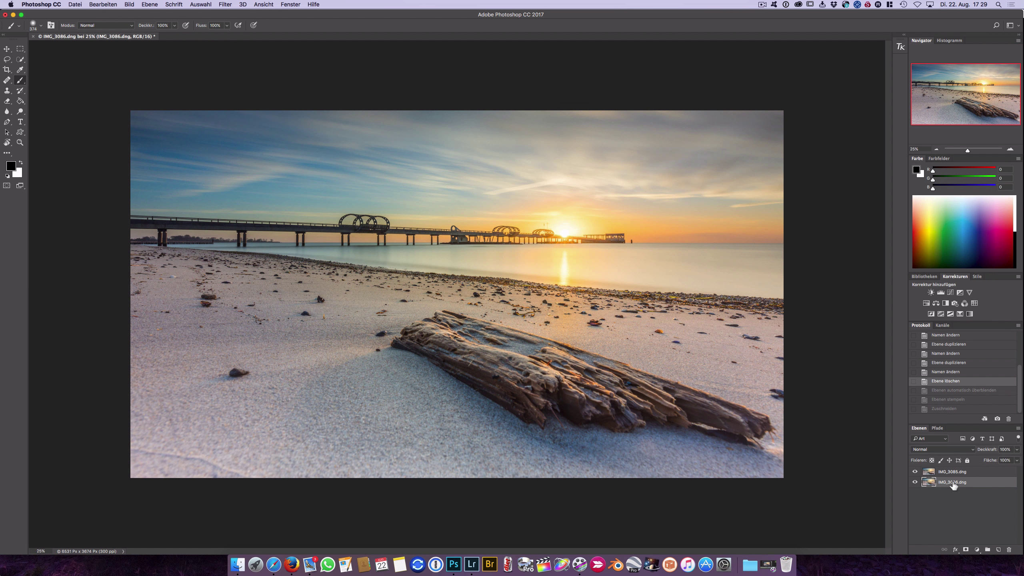
left_click(931, 474, "shift")
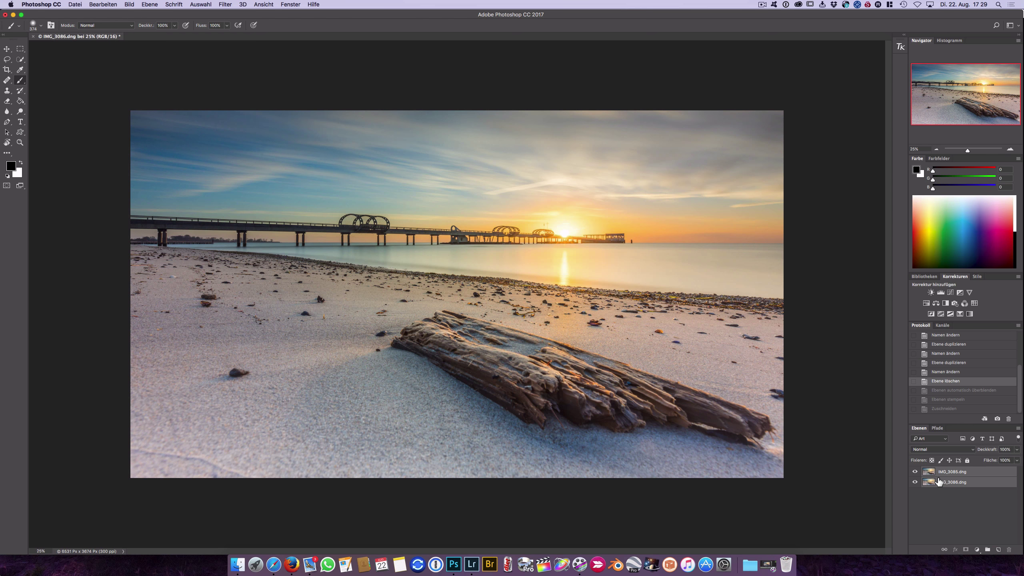
left_click(102, 5)
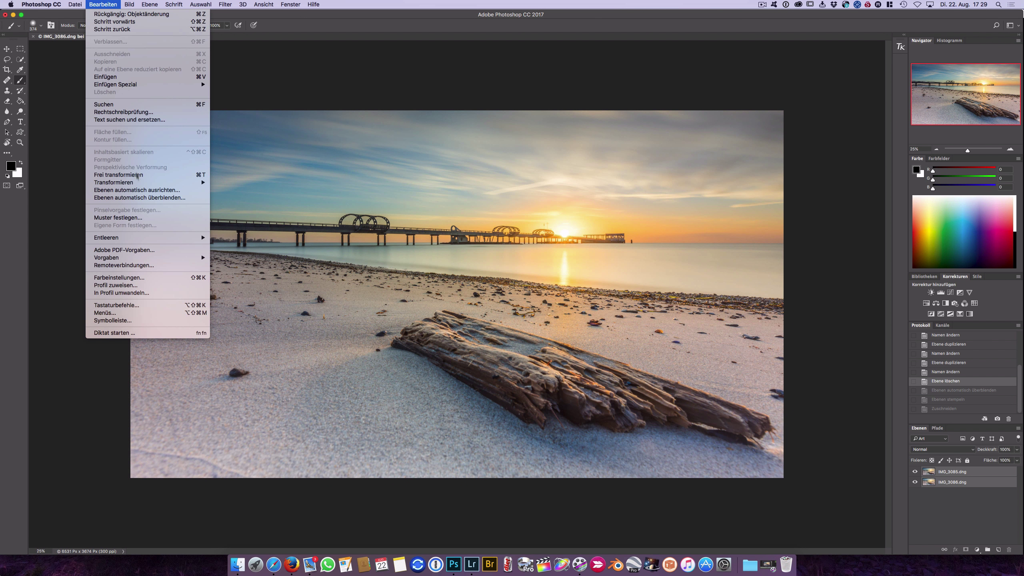
left_click(137, 192)
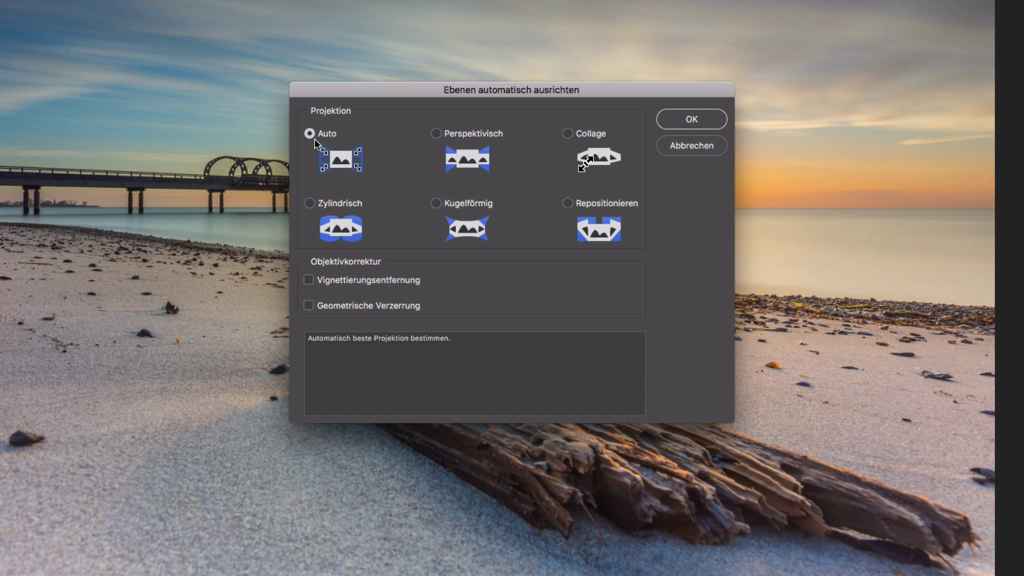
left_click(681, 123)
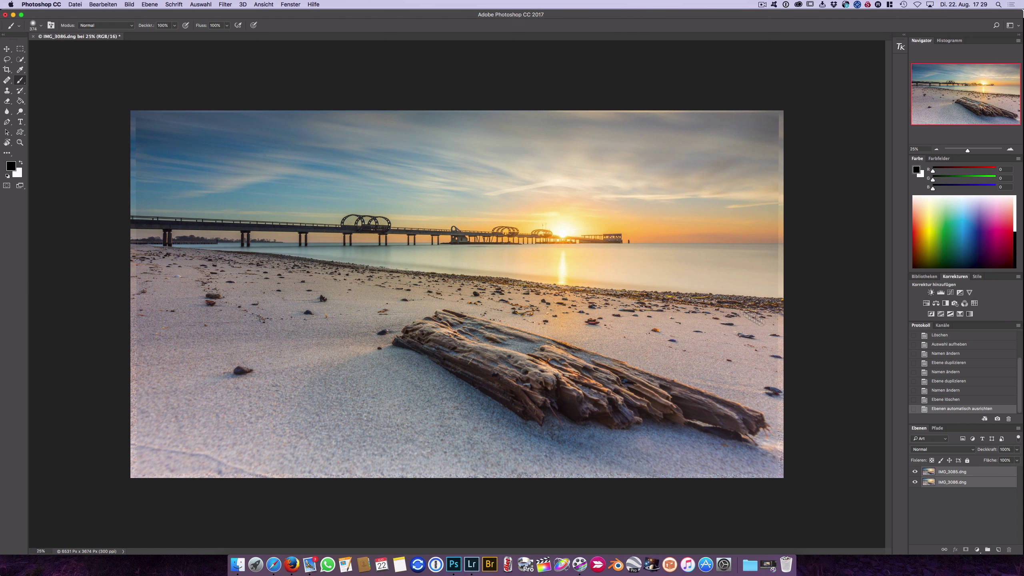
left_click(1010, 149)
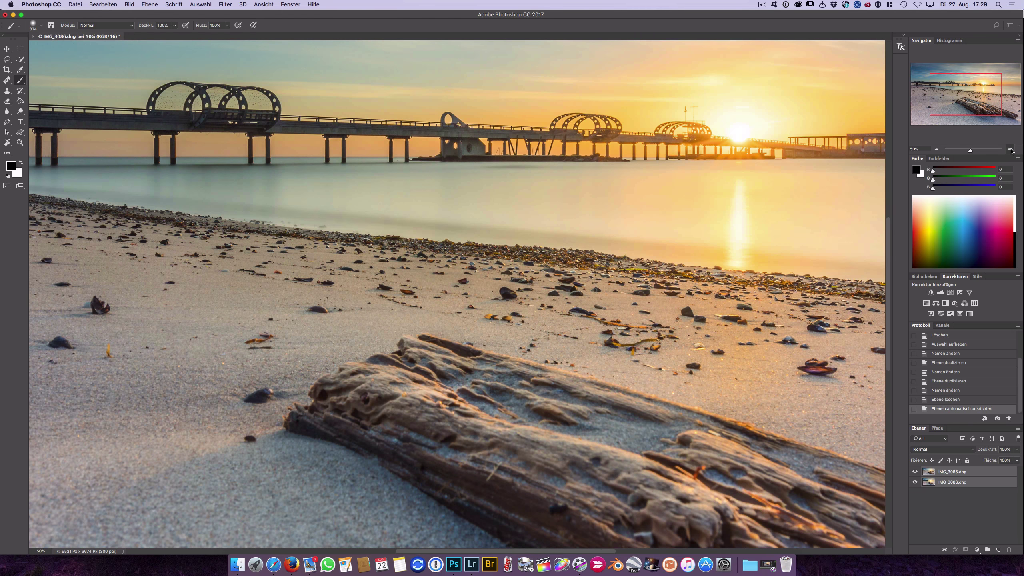
left_click(1010, 149)
left_click_drag(968, 93, 1005, 117)
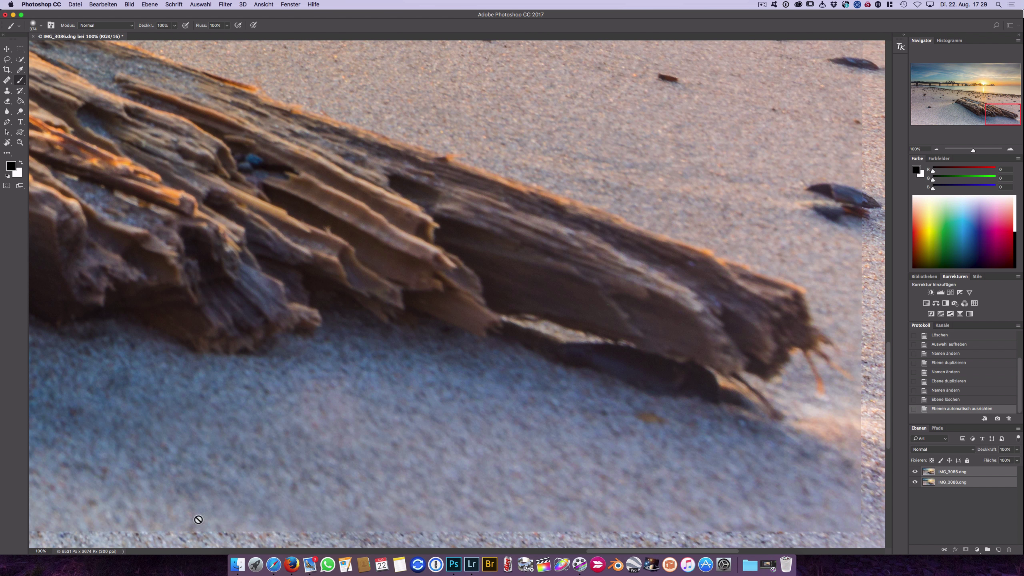
mouse_move(990, 111)
left_mouse_down()
mouse_move(990, 63)
mouse_move(897, 88)
left_mouse_up()
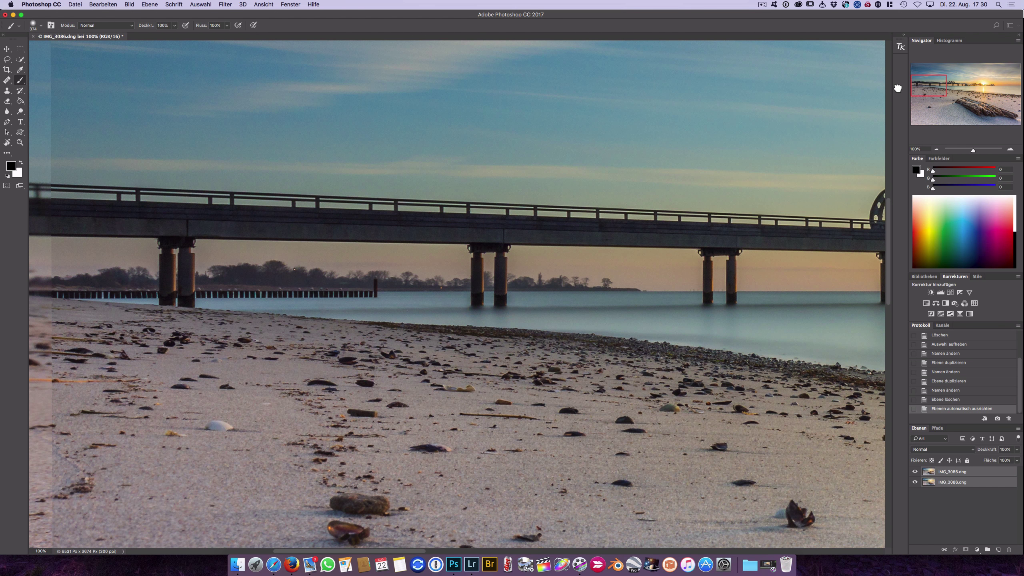
left_click(936, 149)
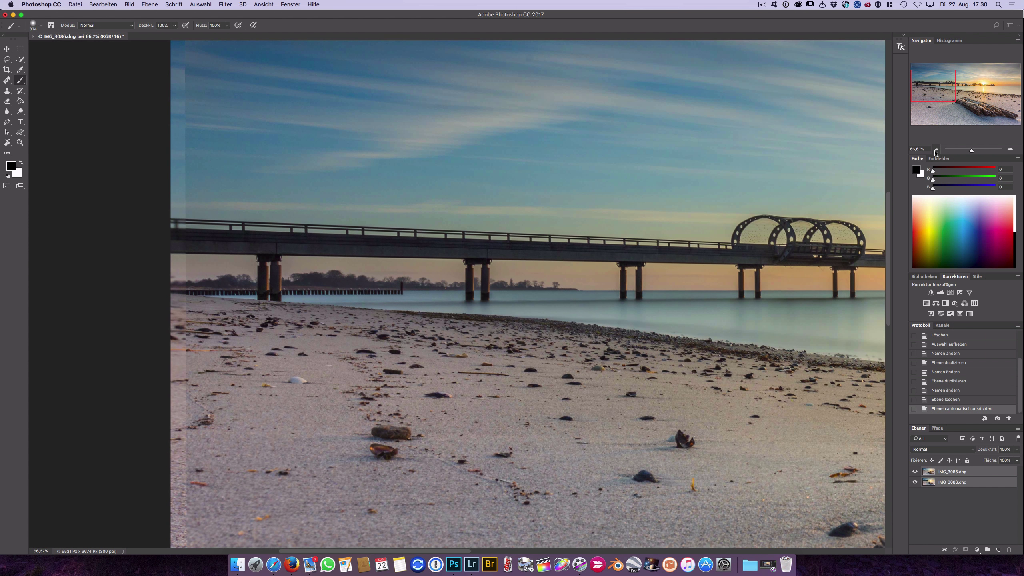
left_click(936, 150)
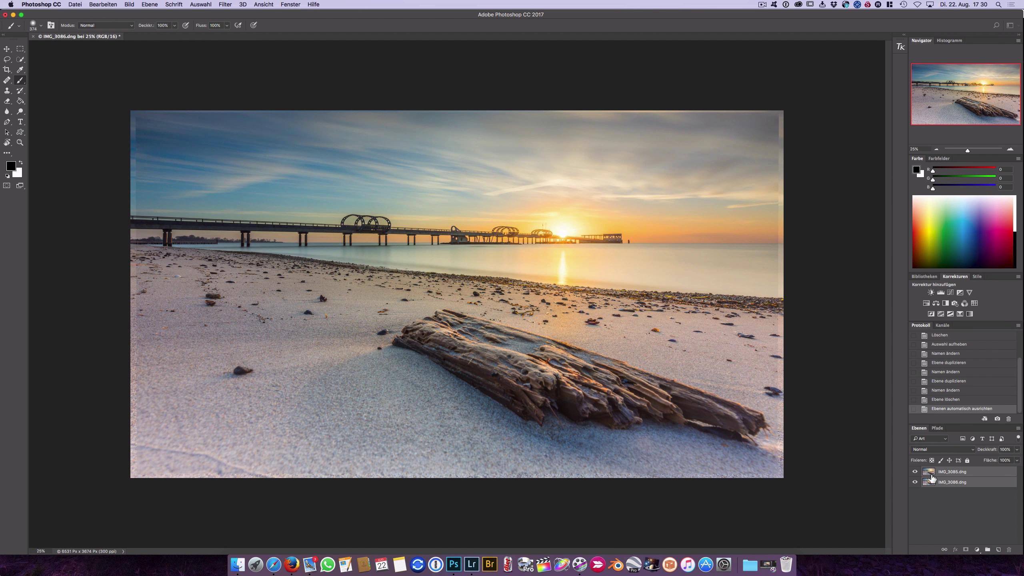
Auto-blend the aligned exposures as Stack Images with seamless tones and content-aware fill.
left_click(104, 4)
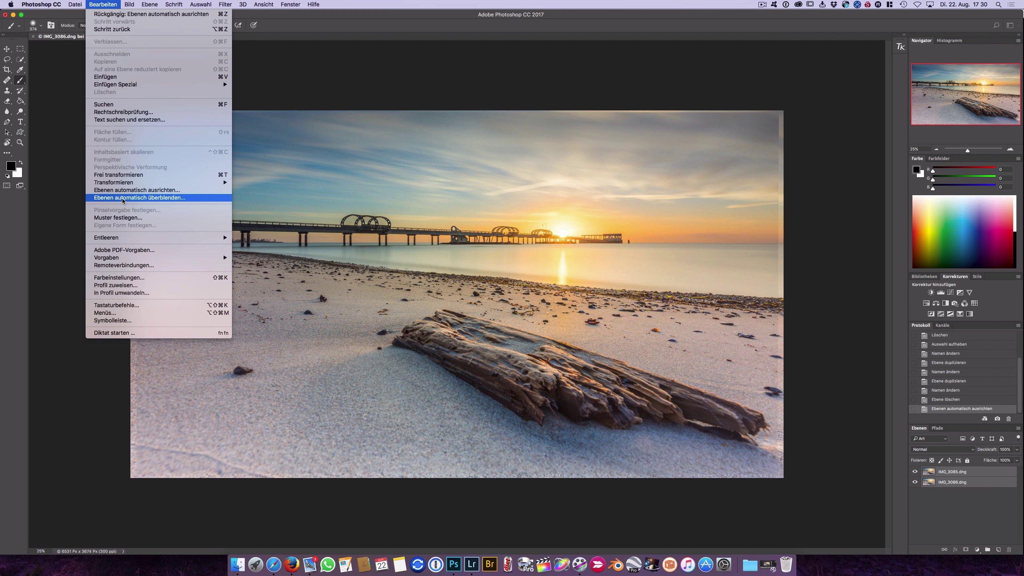
left_click(122, 200)
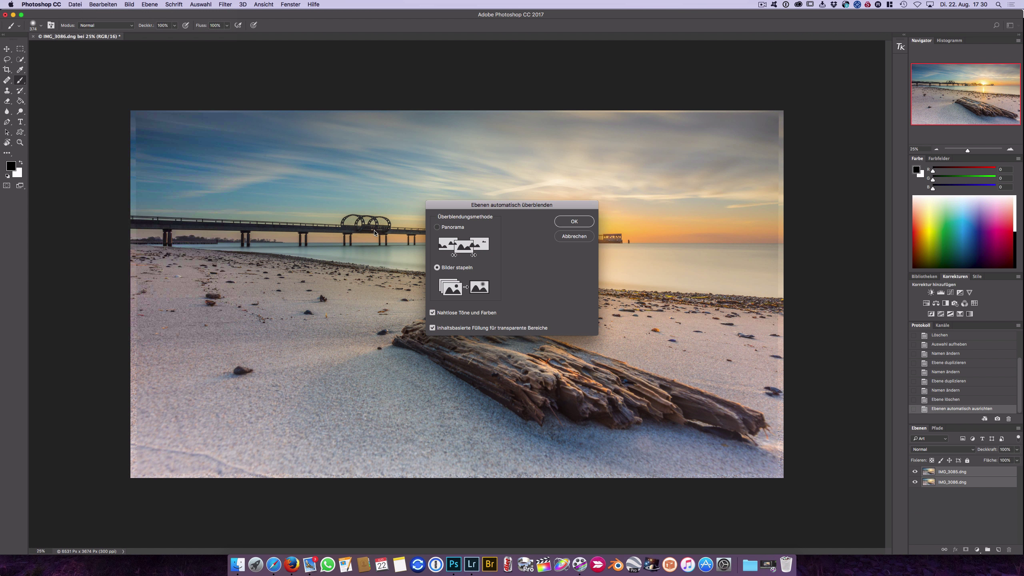
left_click(573, 223)
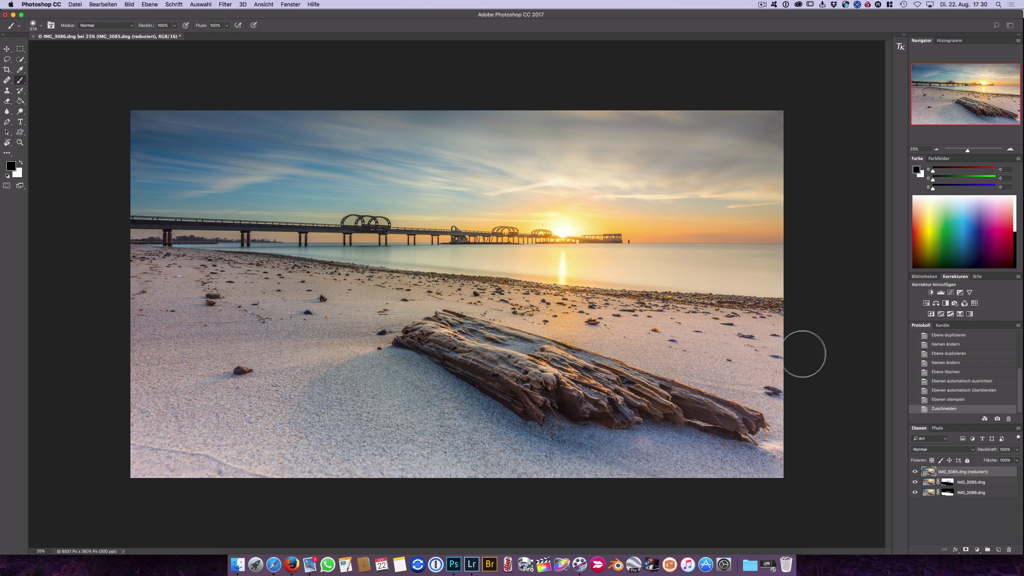
left_click(1011, 150)
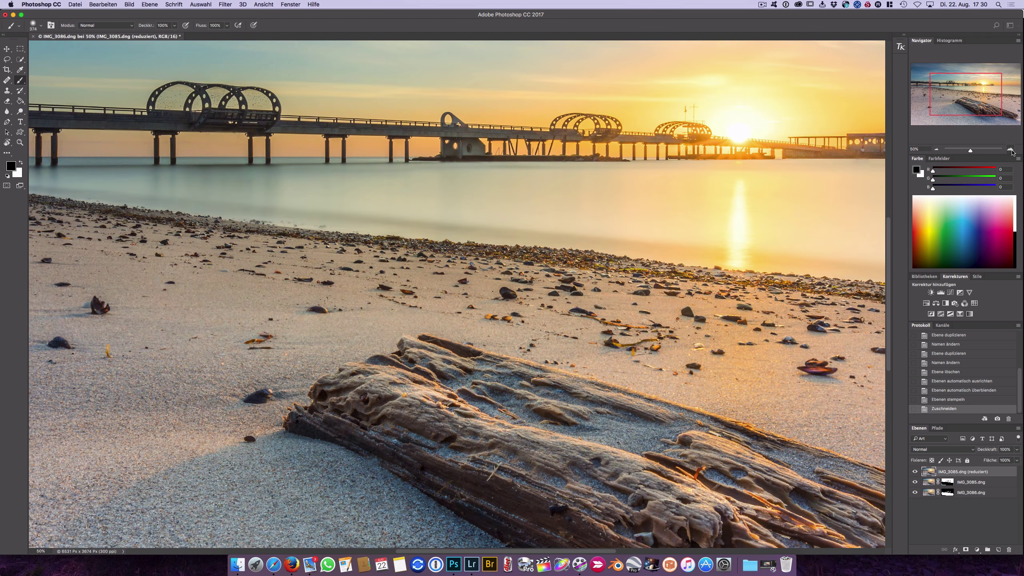
left_click(1010, 150)
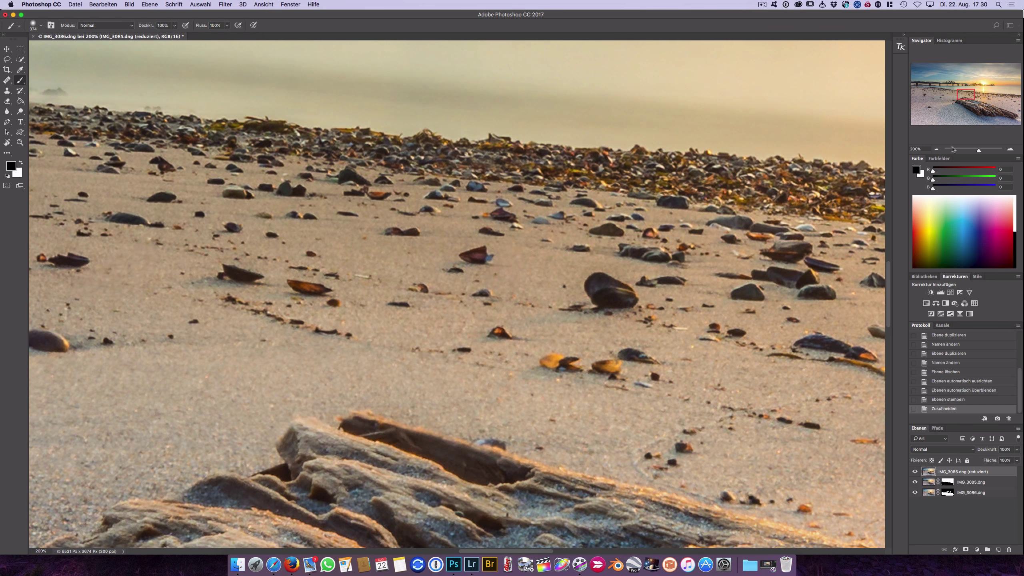
left_click(934, 149)
mouse_move(966, 87)
left_mouse_down()
mouse_move(983, 110)
mouse_move(951, 87)
mouse_move(916, 97)
left_mouse_up()
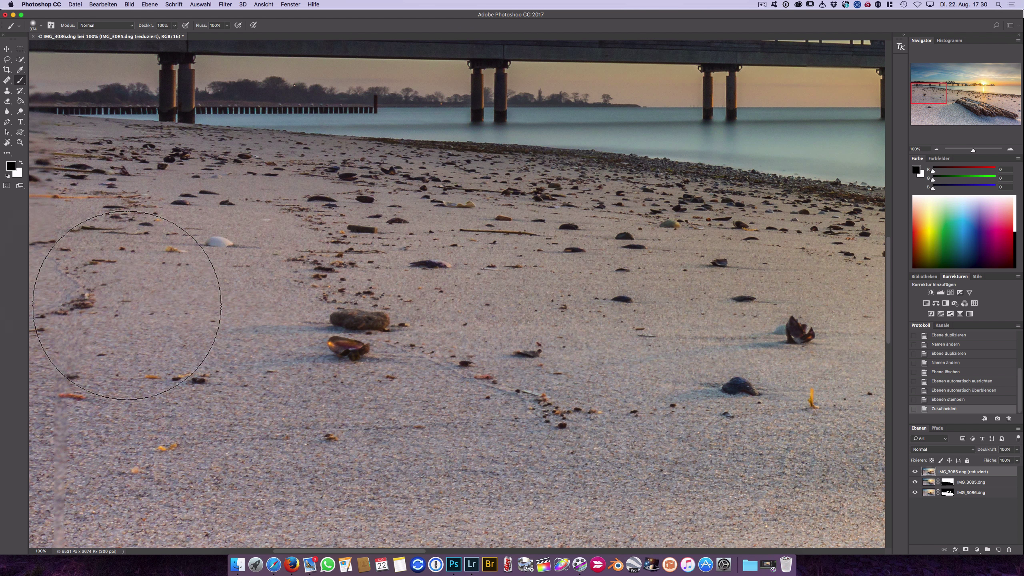
mouse_move(929, 97)
left_mouse_down()
mouse_move(925, 131)
mouse_move(974, 137)
left_mouse_up()
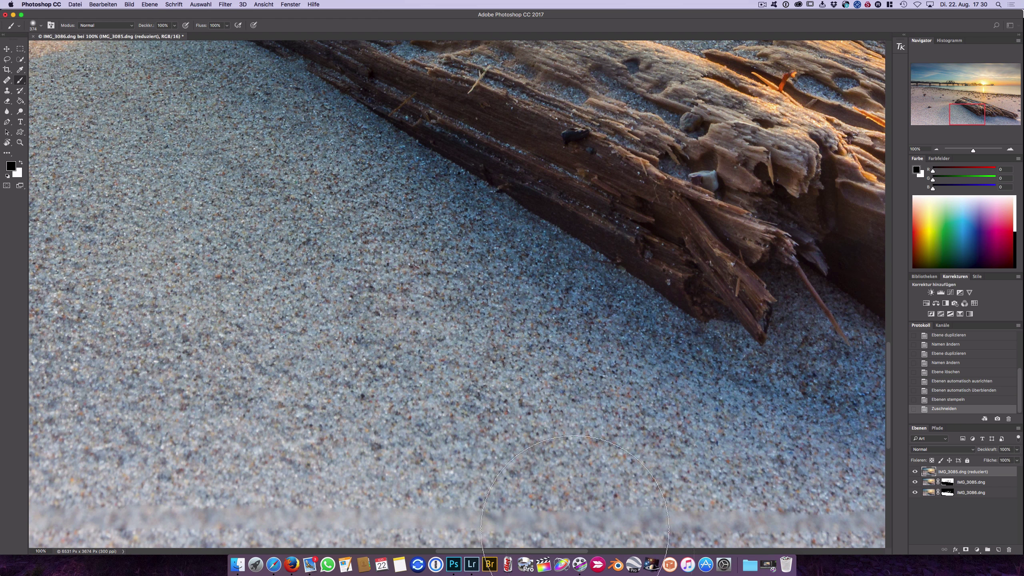
left_click_drag(971, 114, 1021, 114)
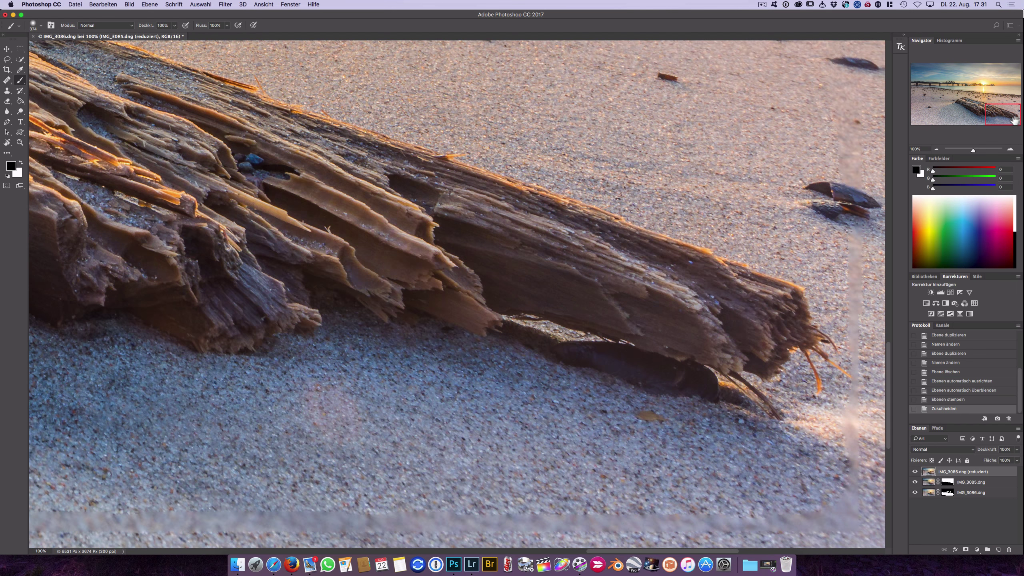
left_click_drag(1021, 118, 1011, 82)
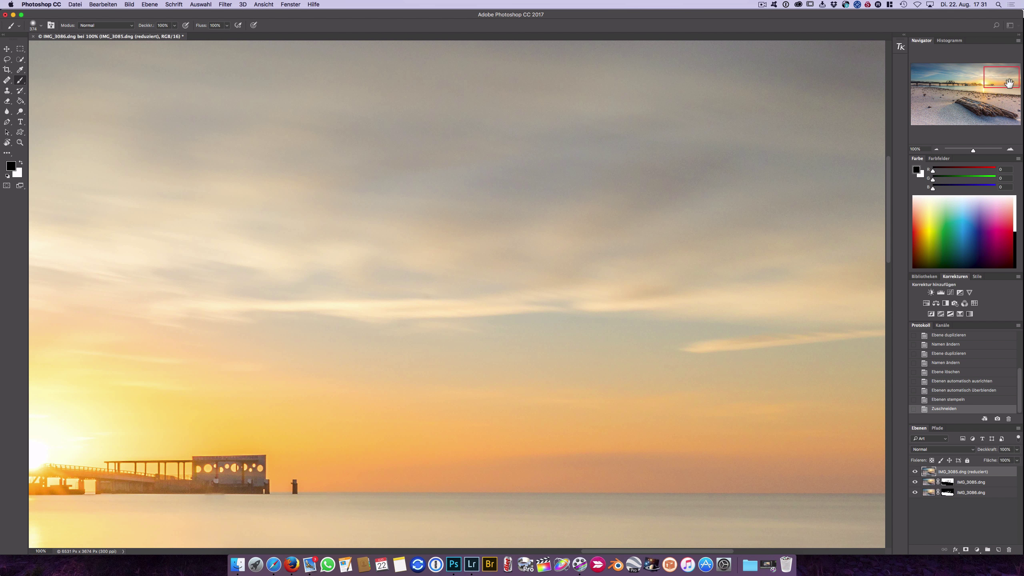
mouse_move(1001, 86)
left_mouse_down()
mouse_move(1017, 74)
mouse_move(958, 54)
left_mouse_up()
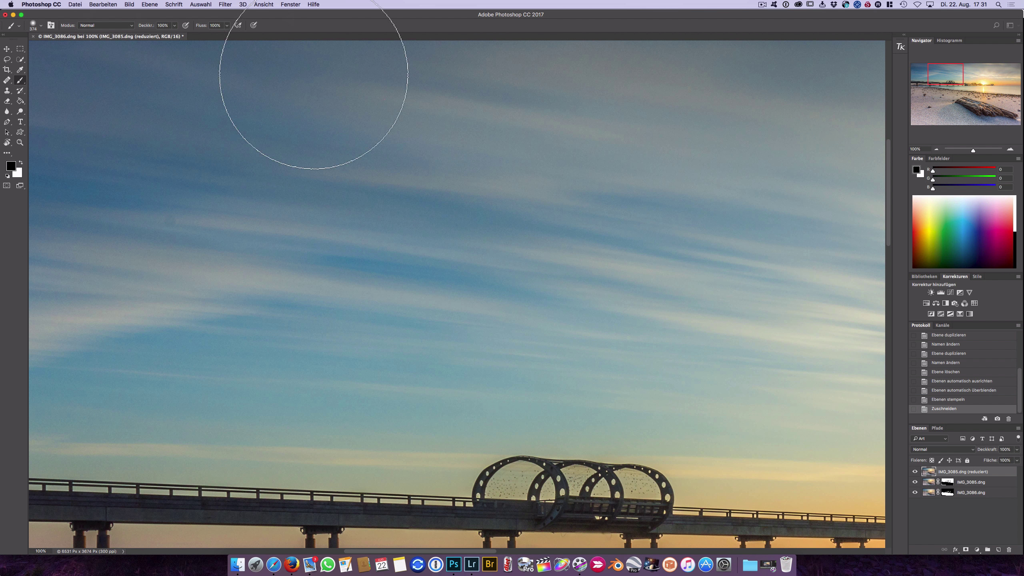
mouse_move(948, 75)
left_mouse_down()
mouse_move(930, 76)
mouse_move(913, 125)
left_mouse_up()
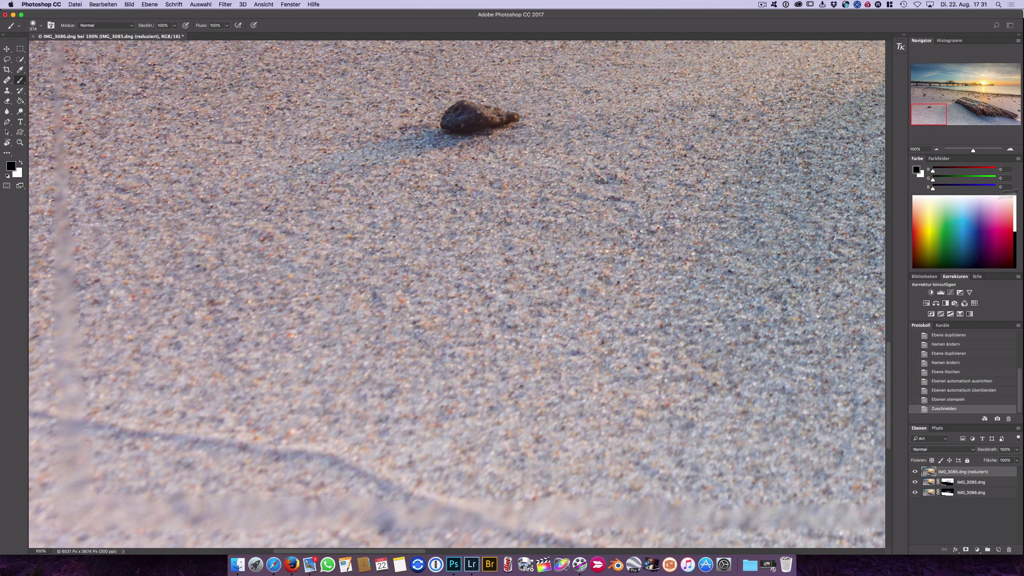
left_click(937, 149)
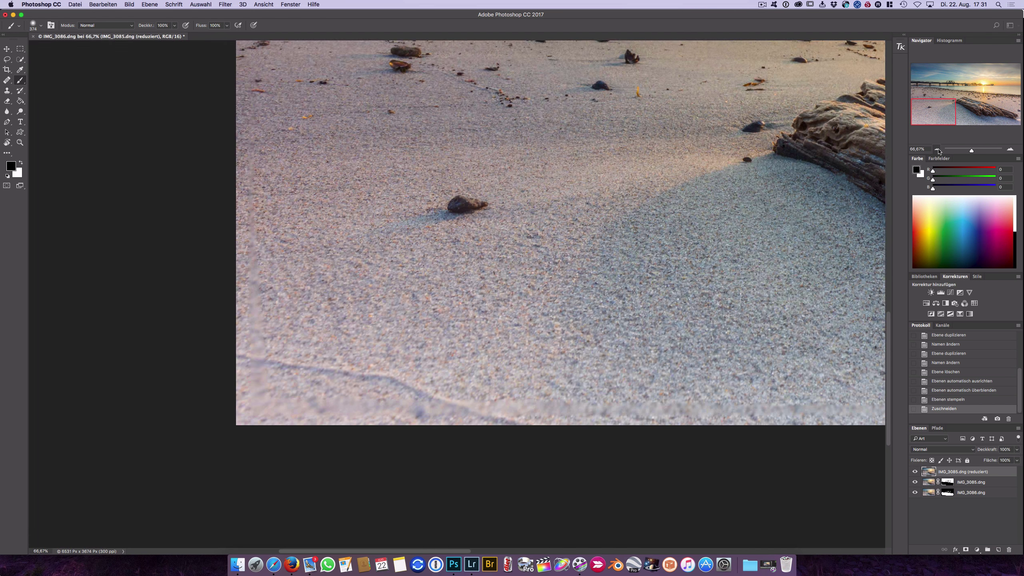
left_click(938, 150)
left_click(938, 150)
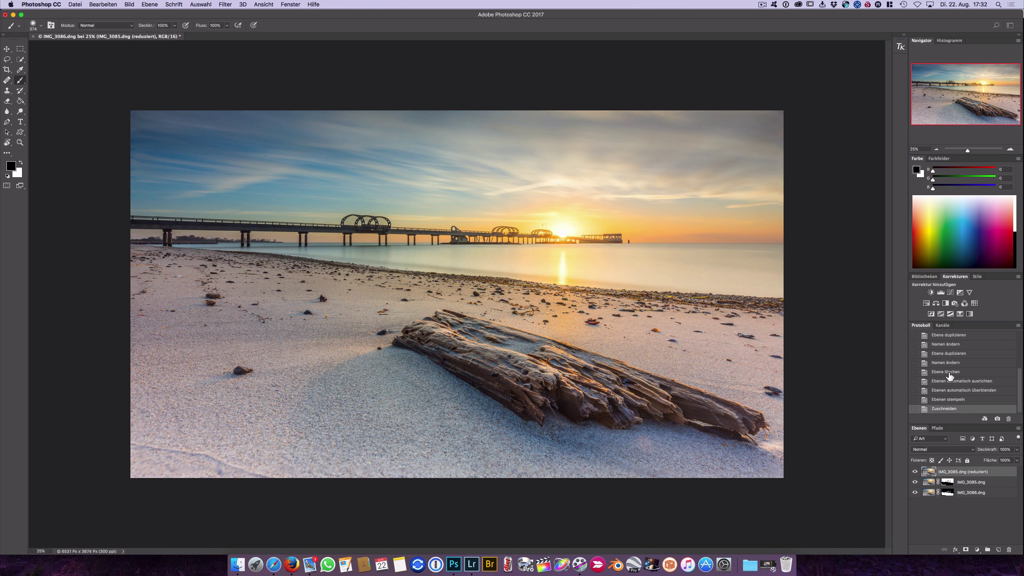
Revert to the pre-blend layers and add a white layer mask to IMG_3085.dng.
left_click(947, 372)
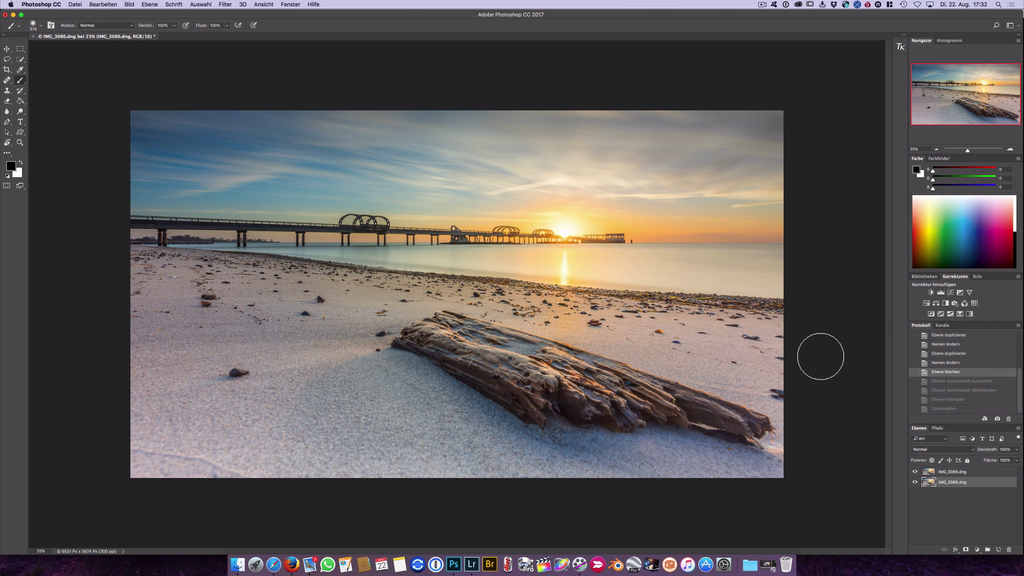
left_click(936, 475)
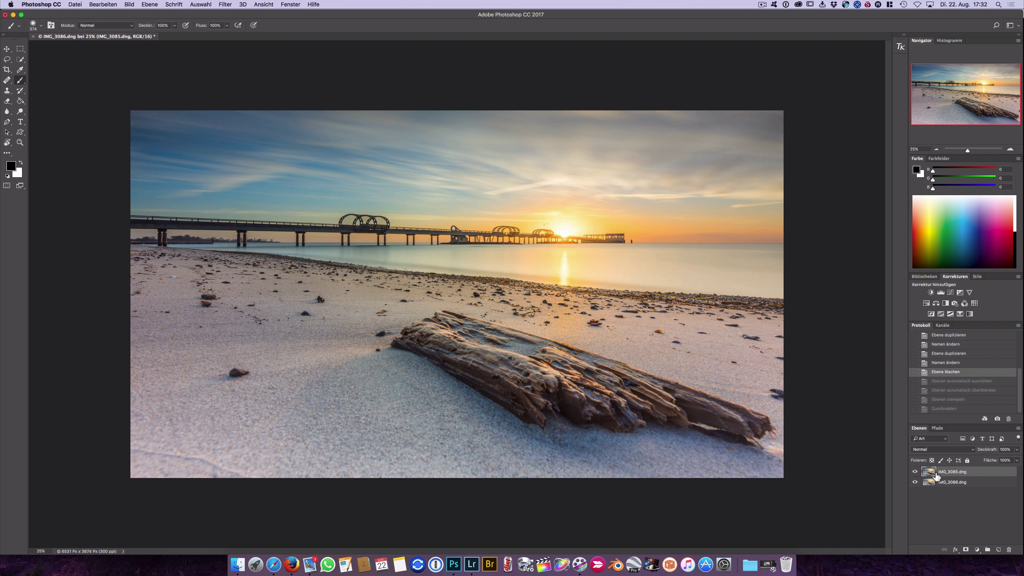
left_click(965, 549)
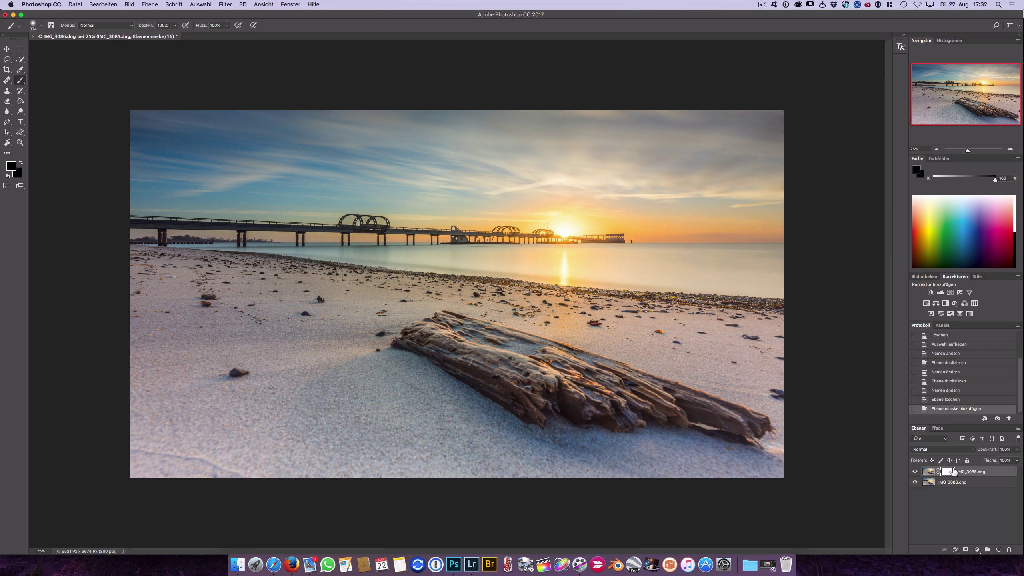
At 50% zoom, paint the mask to reveal sharp sand and both ends of the driftwood log.
left_click(1010, 150)
left_click_drag(967, 101, 985, 135)
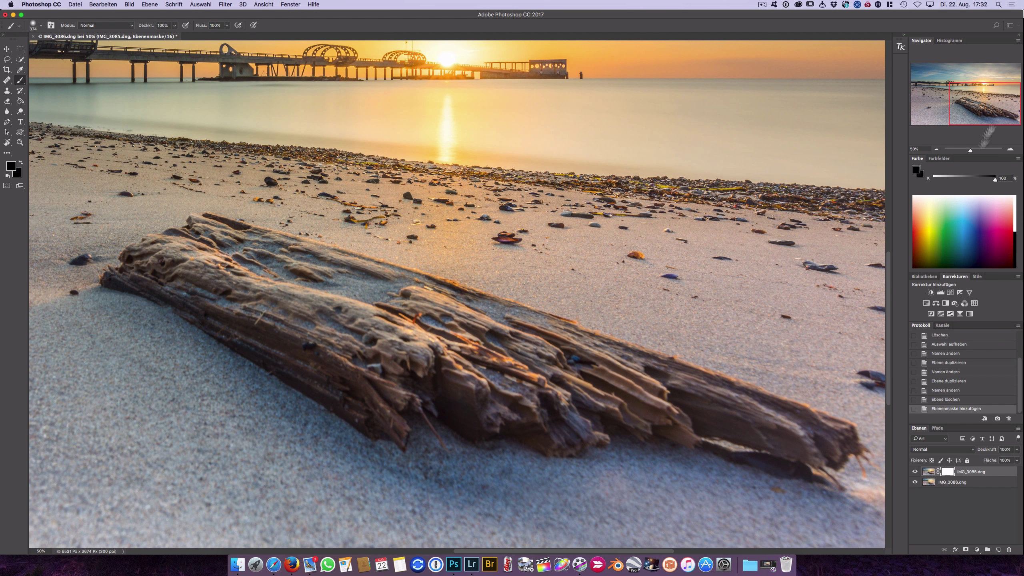
scroll(765, 258, "down", 5)
scroll(766, 258, "right", 4)
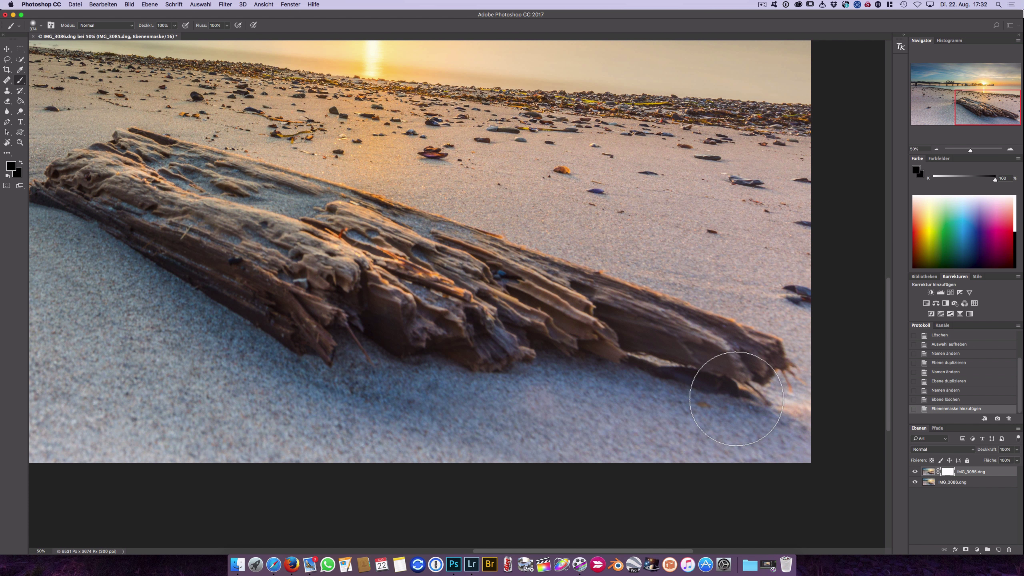
left_click_drag(736, 399, 652, 487)
mouse_move(376, 432)
left_mouse_down()
mouse_move(450, 350)
mouse_move(556, 351)
left_mouse_up()
left_click_drag(816, 319, 398, 278)
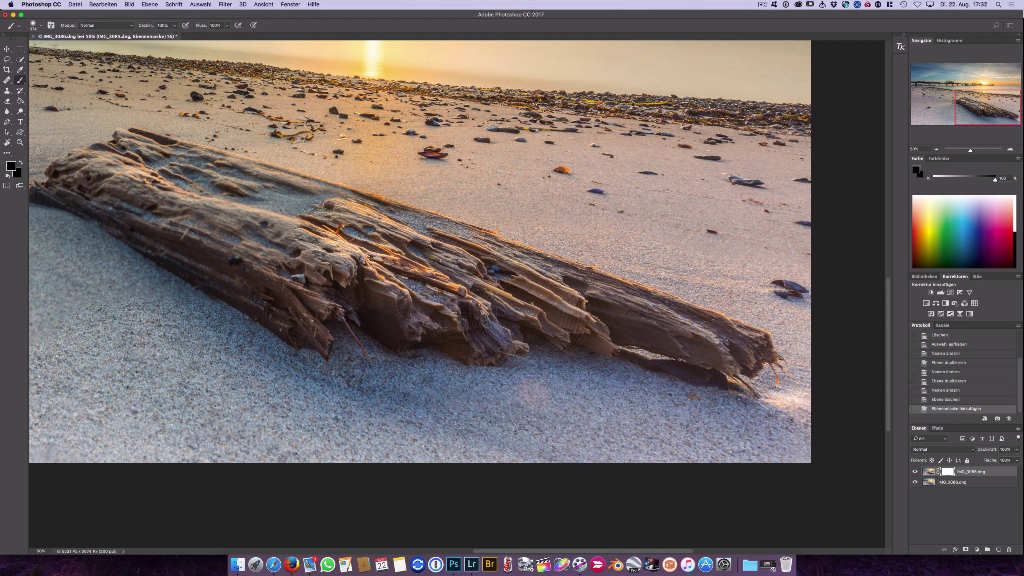
left_click_drag(258, 209, 123, 254)
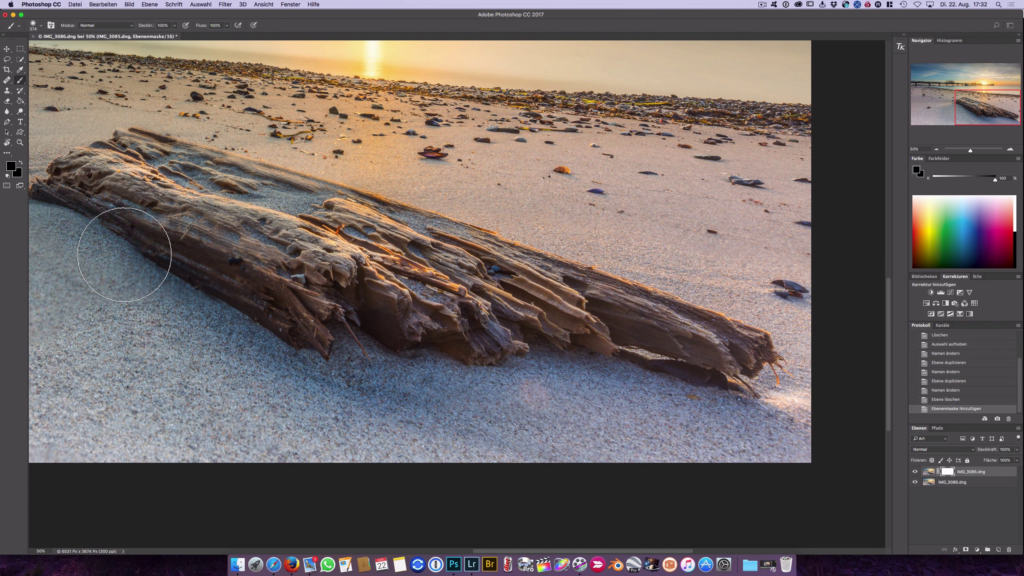
mouse_move(123, 254)
left_mouse_down()
mouse_move(207, 281)
mouse_move(767, 320)
left_mouse_up()
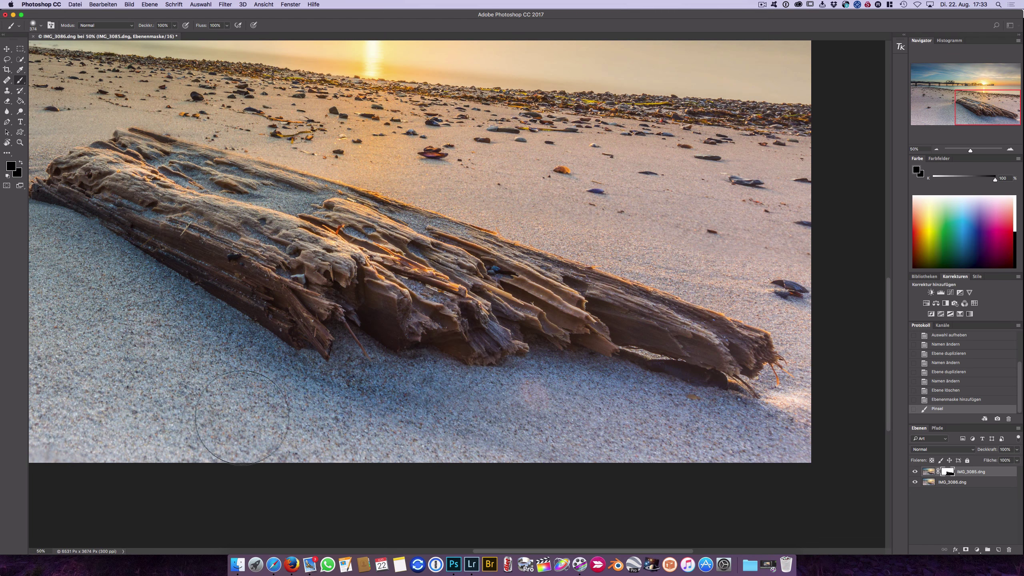
Paint the mask over the left-centre sand, near the small rock and the log's shaded edge.
left_click_drag(415, 243, 388, 225)
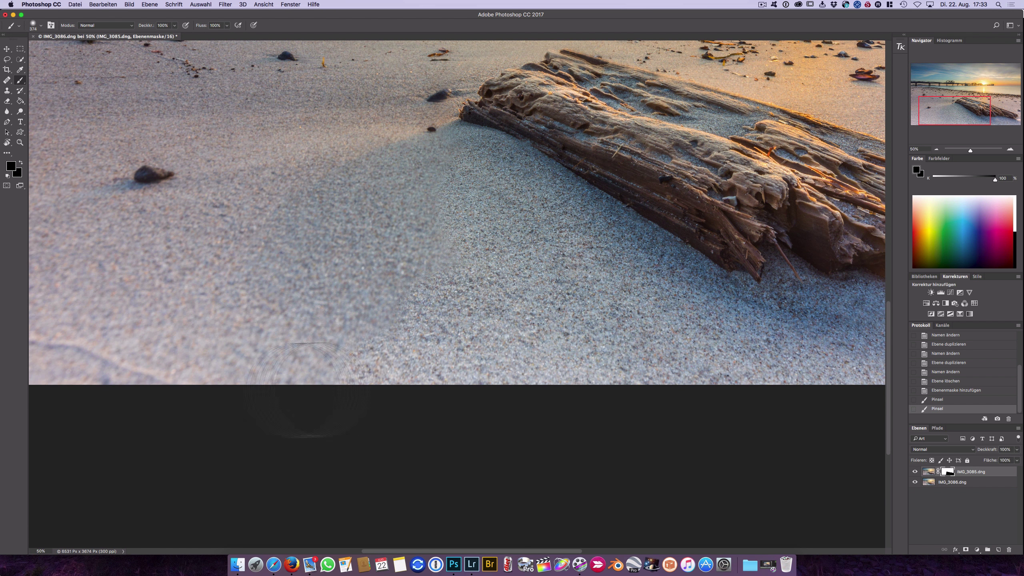
mouse_move(169, 250)
left_mouse_down()
mouse_move(404, 184)
mouse_move(411, 164)
mouse_move(546, 329)
left_mouse_up()
mouse_move(514, 218)
left_mouse_down()
mouse_move(190, 476)
mouse_move(92, 297)
mouse_move(80, 435)
mouse_move(160, 338)
mouse_move(100, 161)
left_mouse_up()
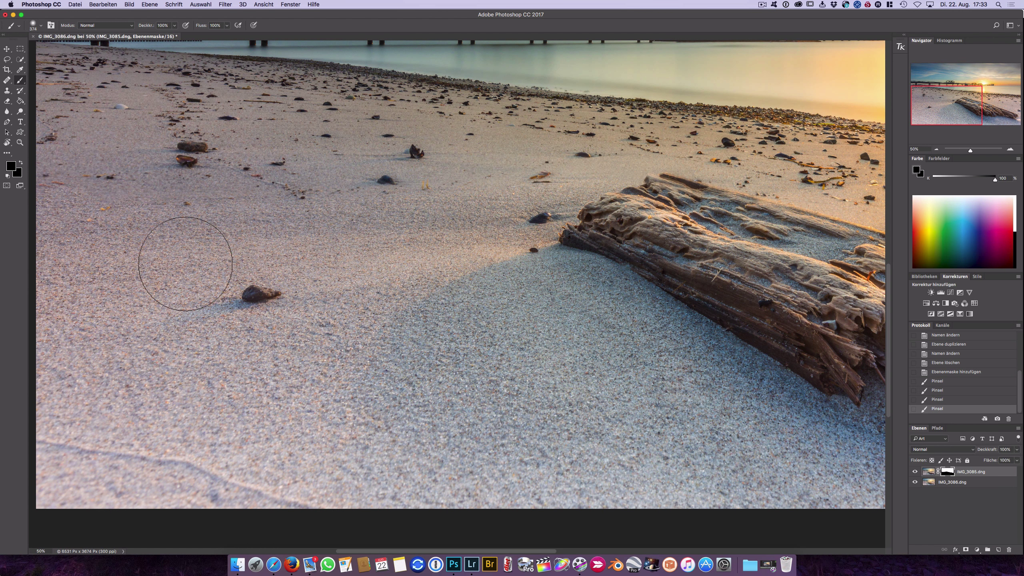
left_click_drag(188, 174, 192, 268)
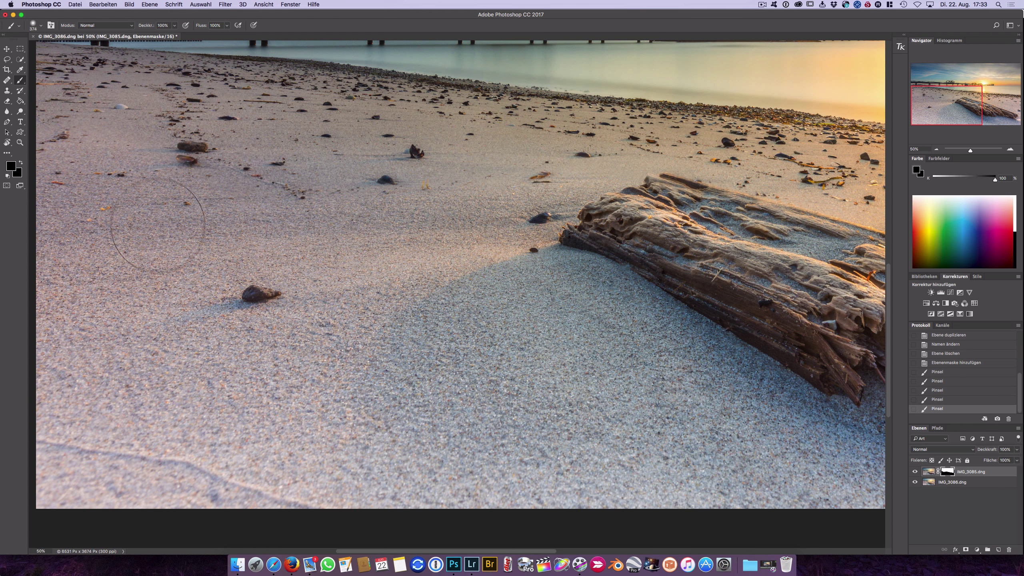
left_click_drag(477, 238, 451, 351)
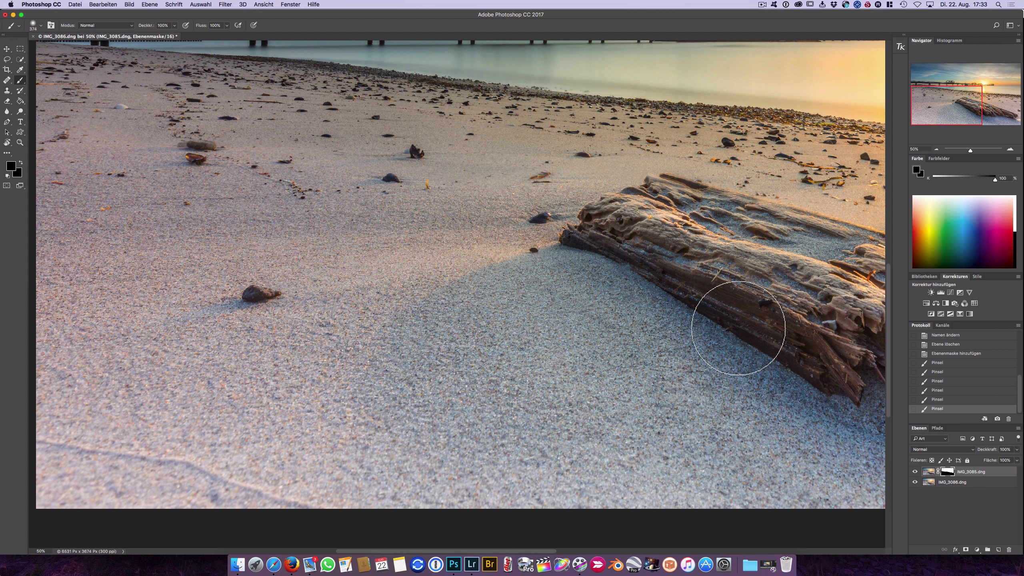
left_click_drag(600, 414, 423, 434)
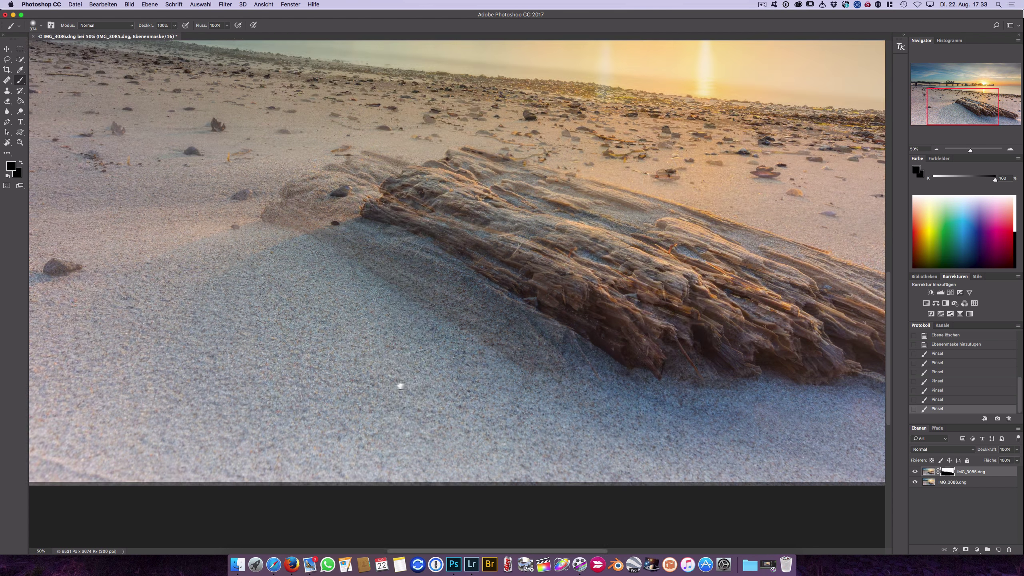
left_click_drag(735, 407, 212, 381)
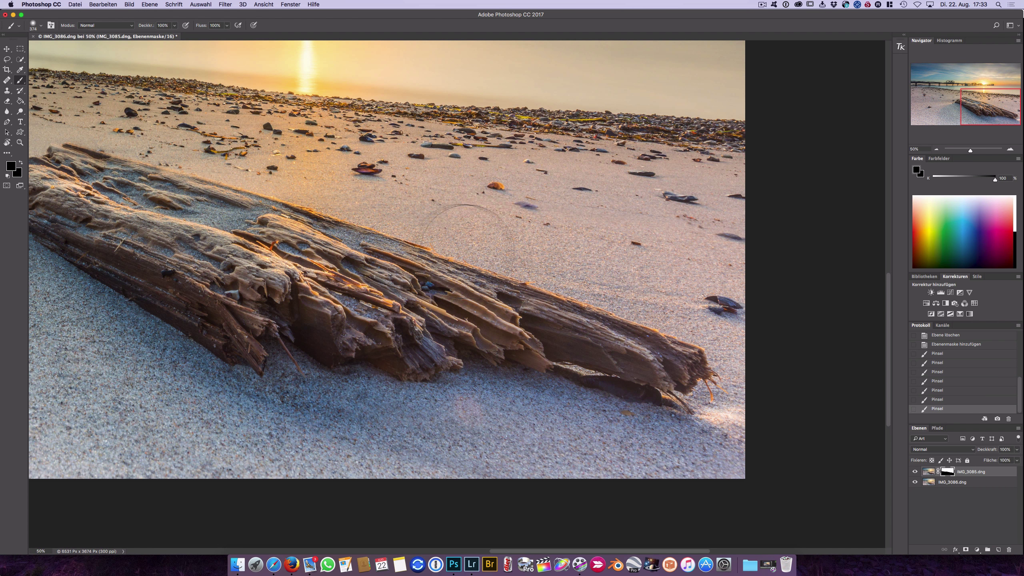
Paint further mask strokes across the sand beside the log, then pan around and zoom out a step.
left_click(521, 244)
mouse_move(521, 244)
left_mouse_down()
mouse_move(738, 252)
mouse_move(640, 235)
mouse_move(736, 243)
mouse_move(345, 210)
left_mouse_up()
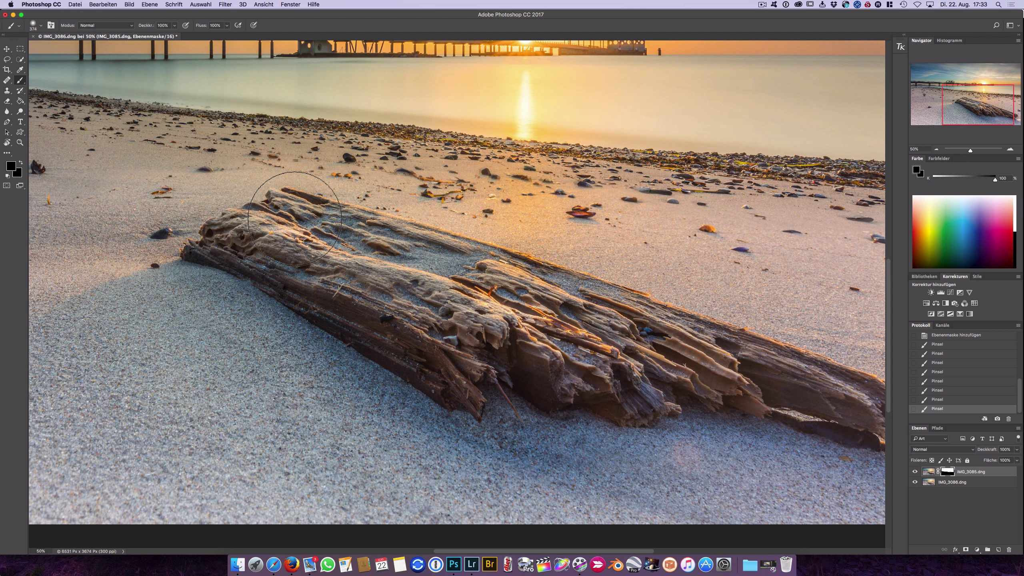
left_click_drag(188, 218, 555, 267)
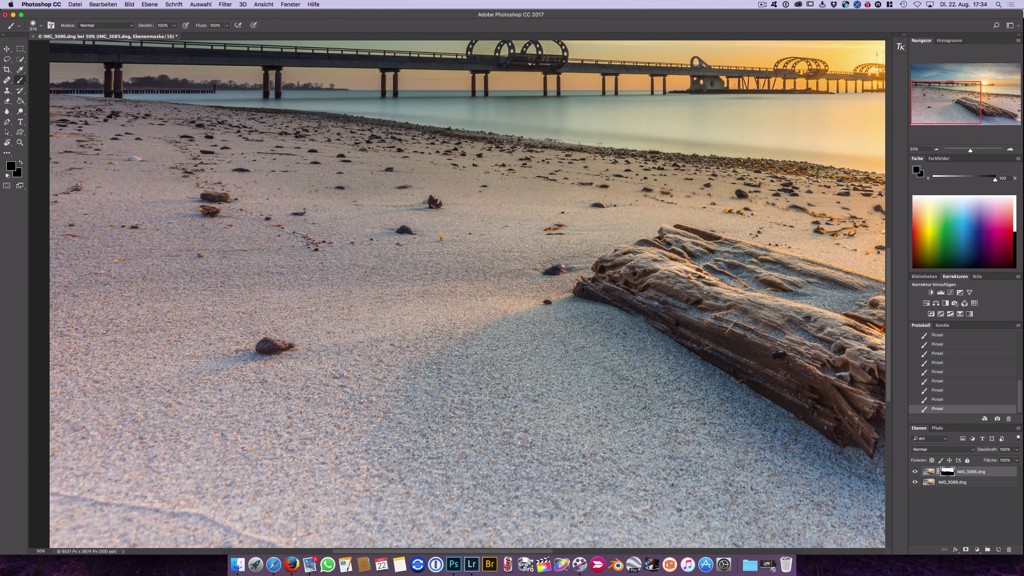
left_click_drag(721, 409, 247, 260)
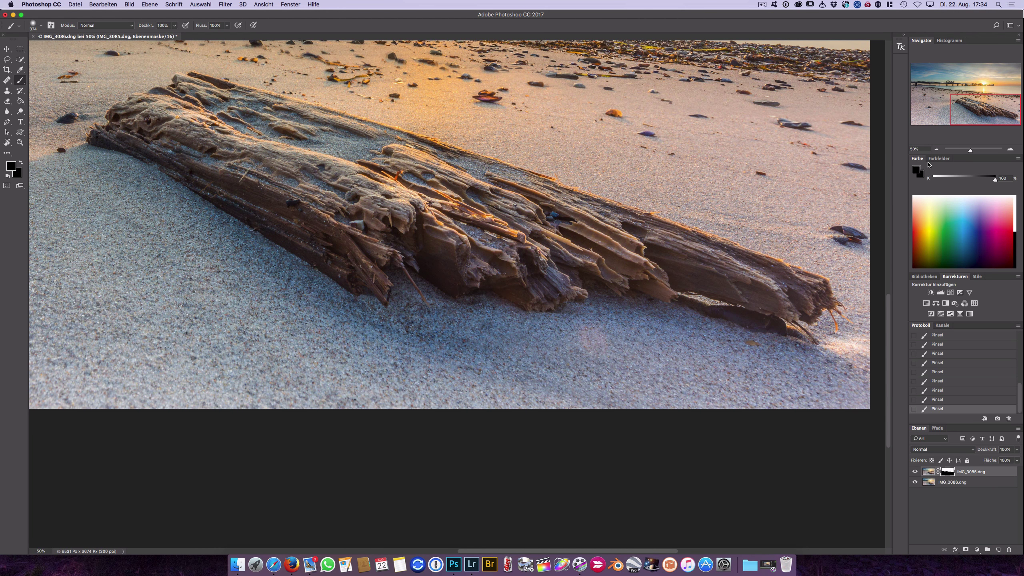
left_click(937, 149)
left_click(936, 149)
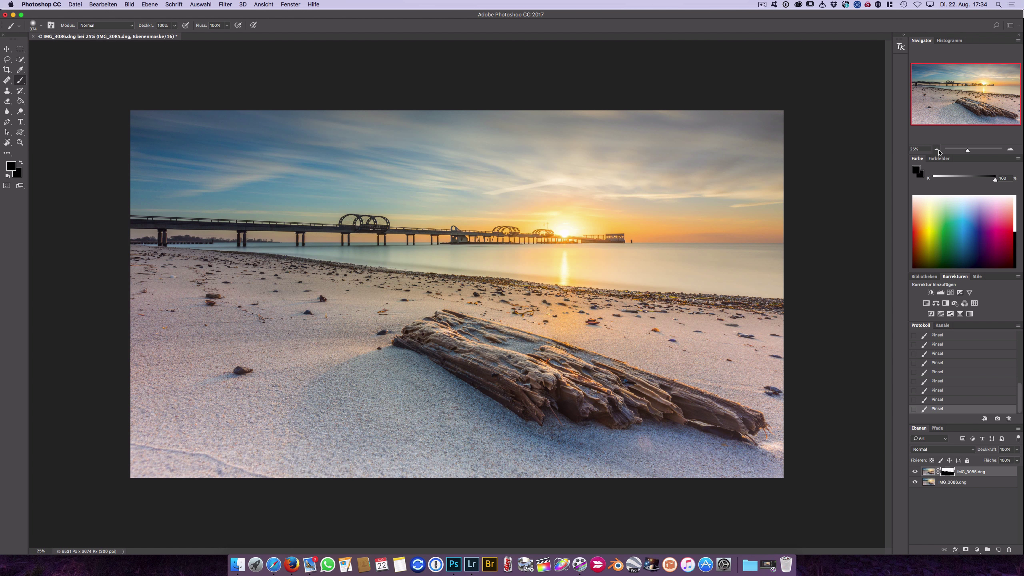